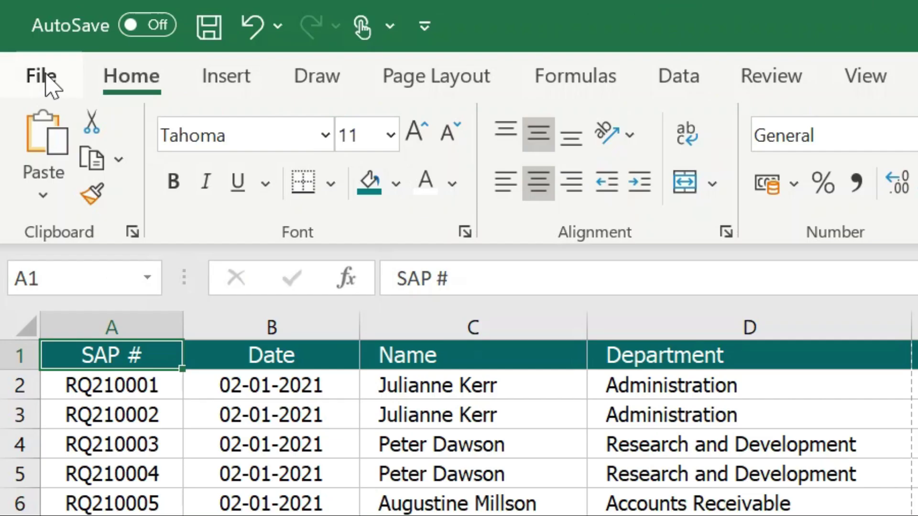
# Step: Turn off the display of page breaks for the Remove Dotted Lines worksheet in the advanced options and apply it
pyautogui.click(20, 36)
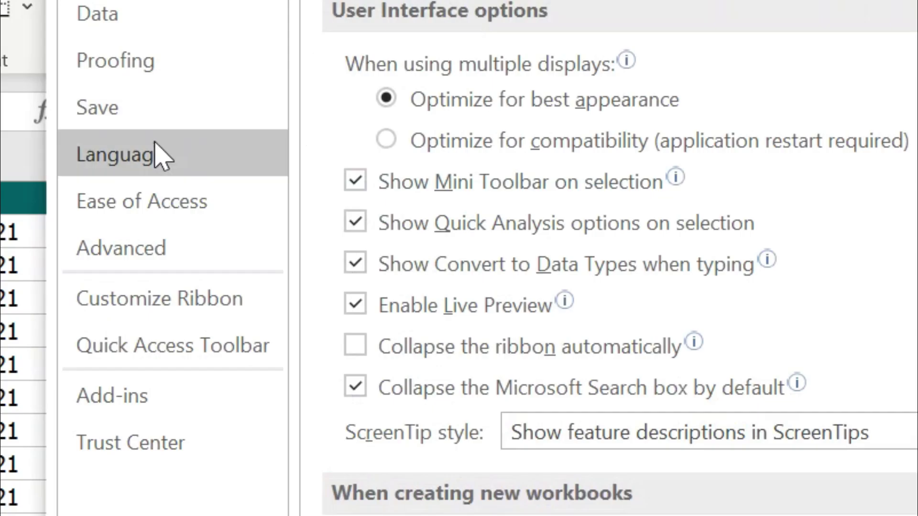
pyautogui.click(122, 246)
pyautogui.scroll(-10, 736, 392)
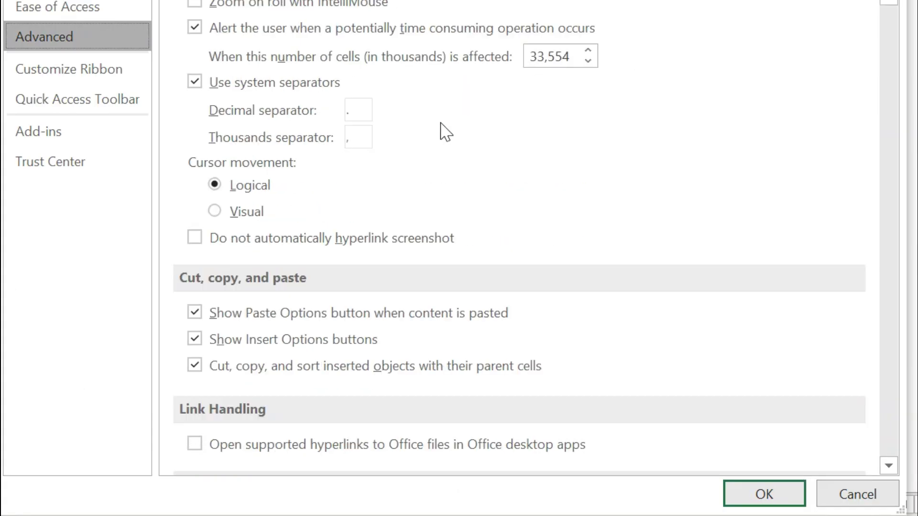
pyautogui.scroll(-13, 441, 129)
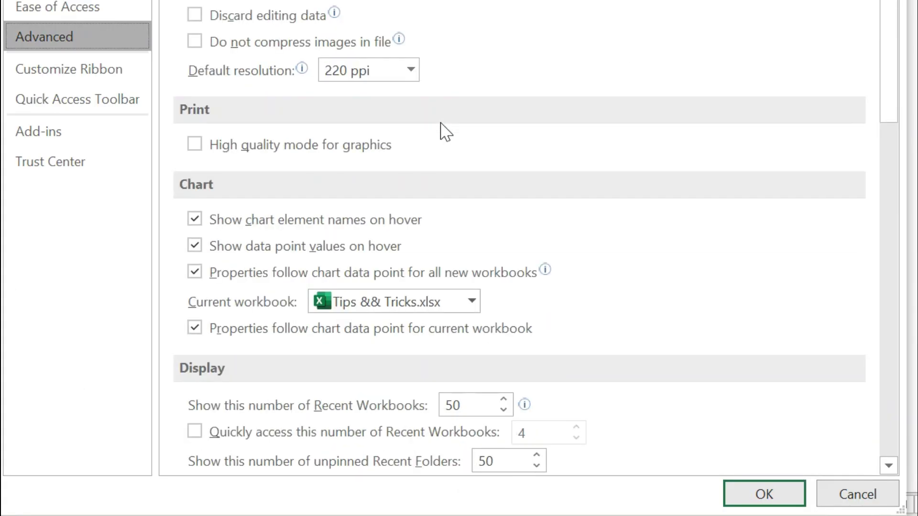
pyautogui.scroll(-8, 440, 129)
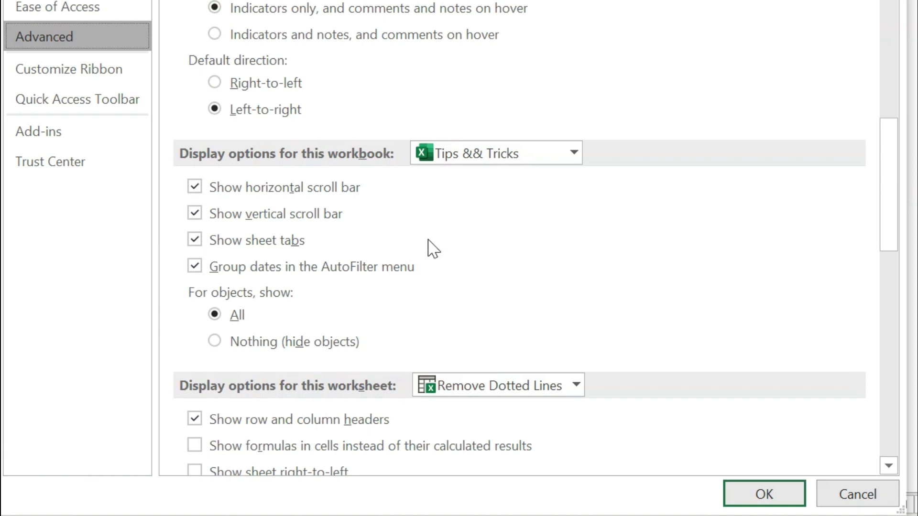
pyautogui.scroll(-6, 370, 258)
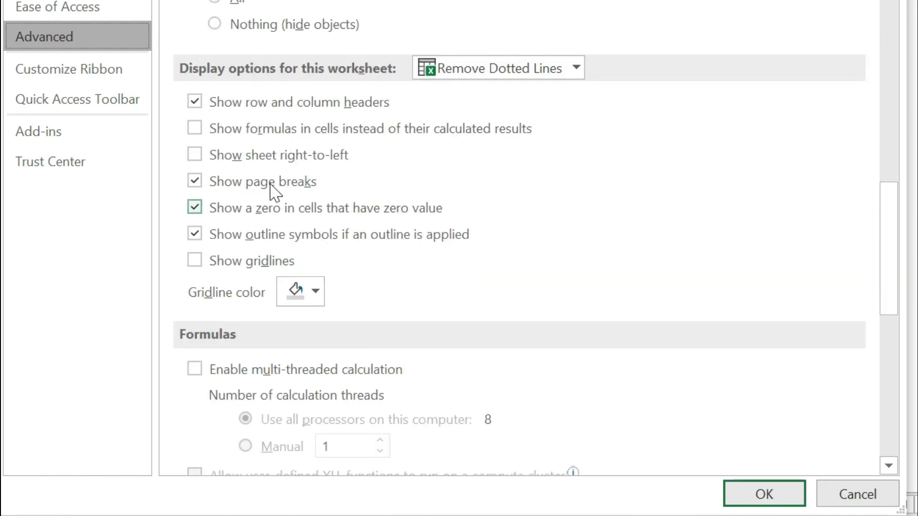
pyautogui.click(234, 188)
pyautogui.click(754, 488)
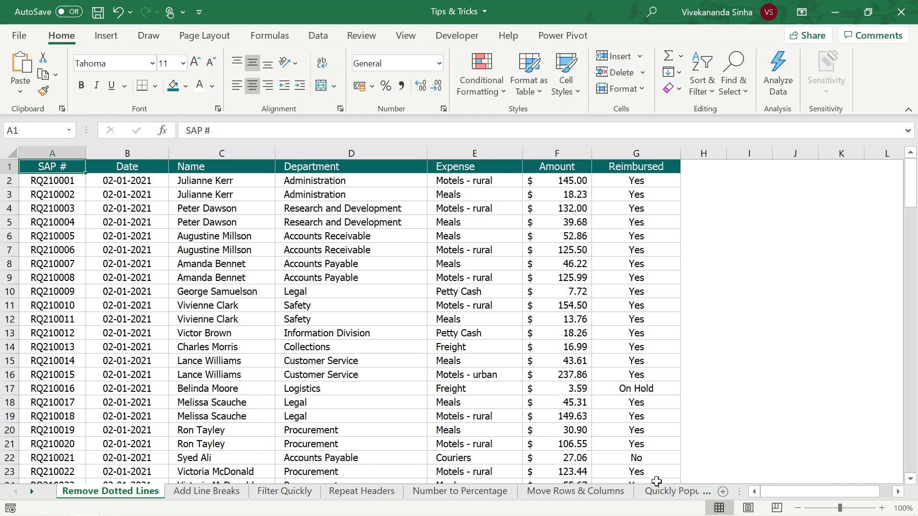
pyautogui.press('alt')
pyautogui.press('t')
pyautogui.press('o')
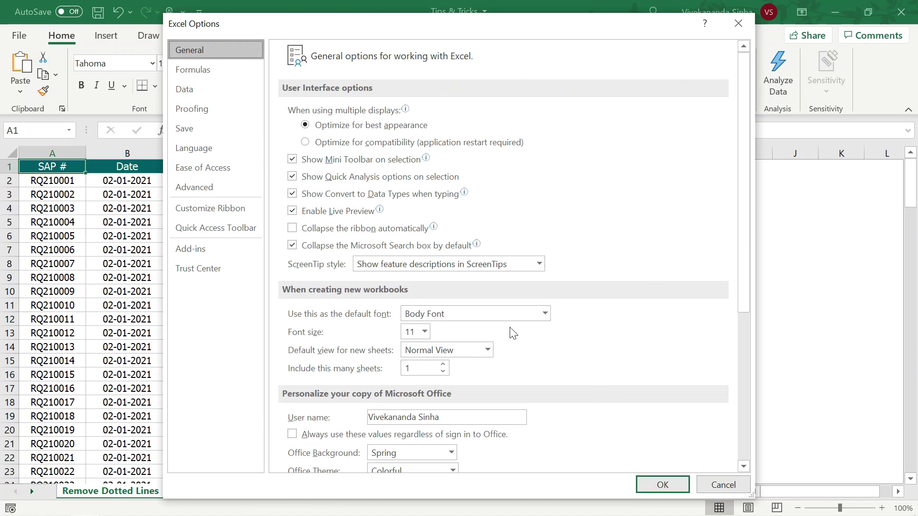
pyautogui.click(216, 192)
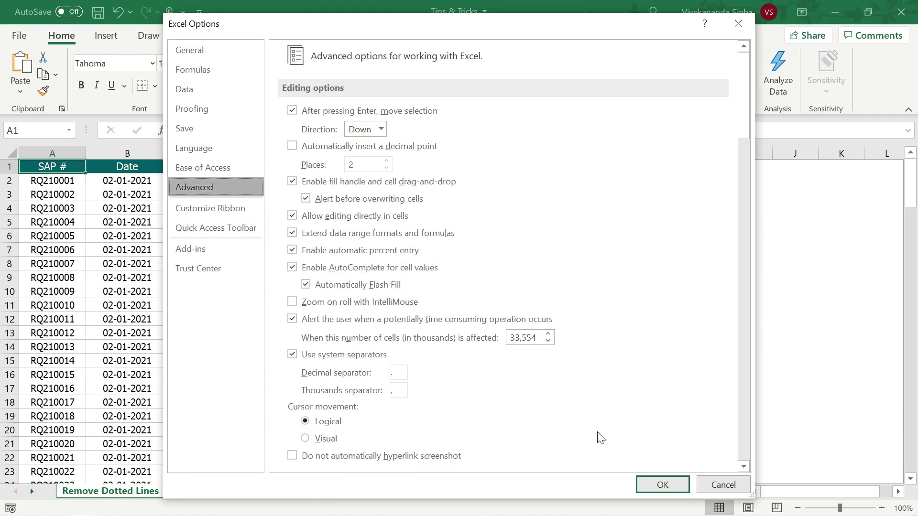
pyautogui.click(717, 487)
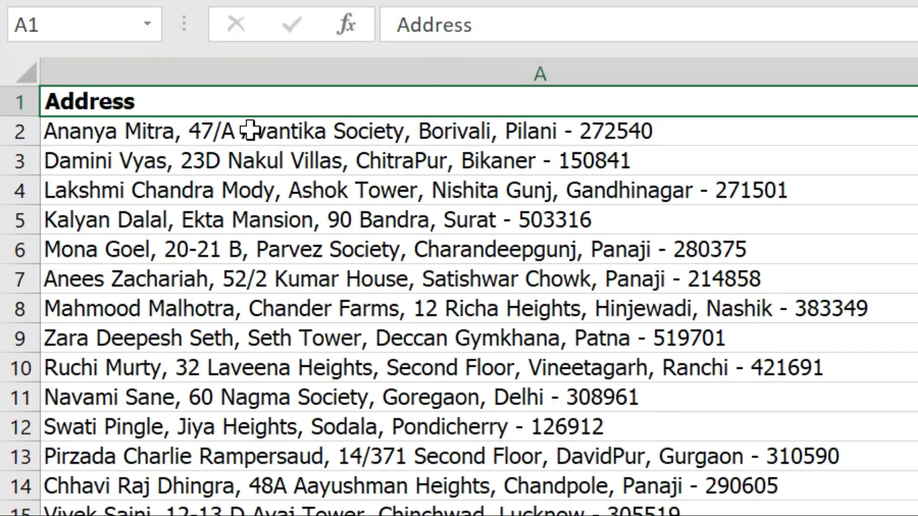
# Step: Examine the single-line addresses in column A from A2 down to A9
pyautogui.click(250, 130)
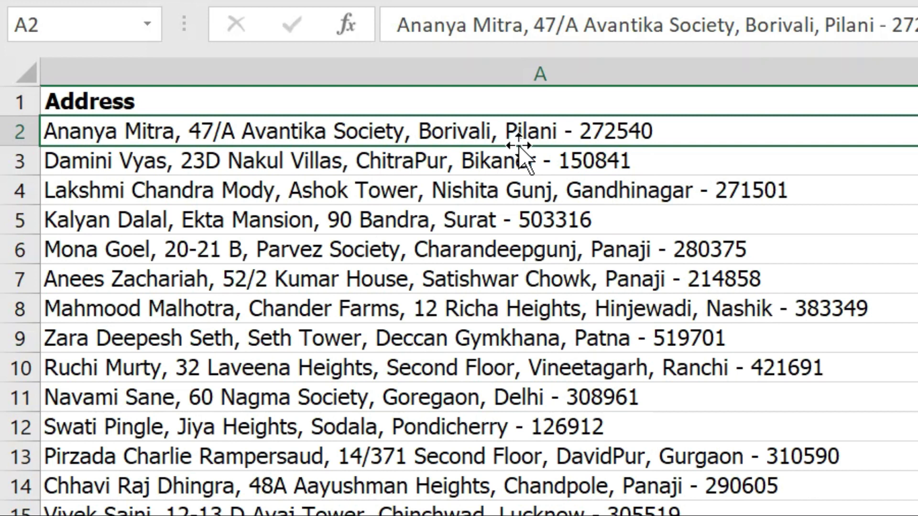
pyautogui.press('Down')
pyautogui.press('Down')
pyautogui.press('Down')
pyautogui.press('Down')
pyautogui.press('Down')
pyautogui.press('Down')
pyautogui.press('Down')
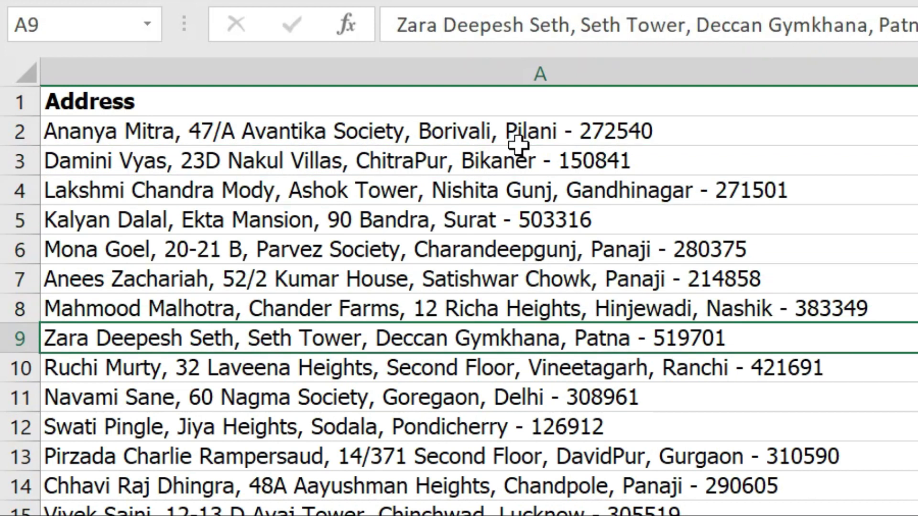
# Step: Try to split the address in A2 over two lines with wrapped text, a narrower column A and a fitted row height
pyautogui.click(518, 142)
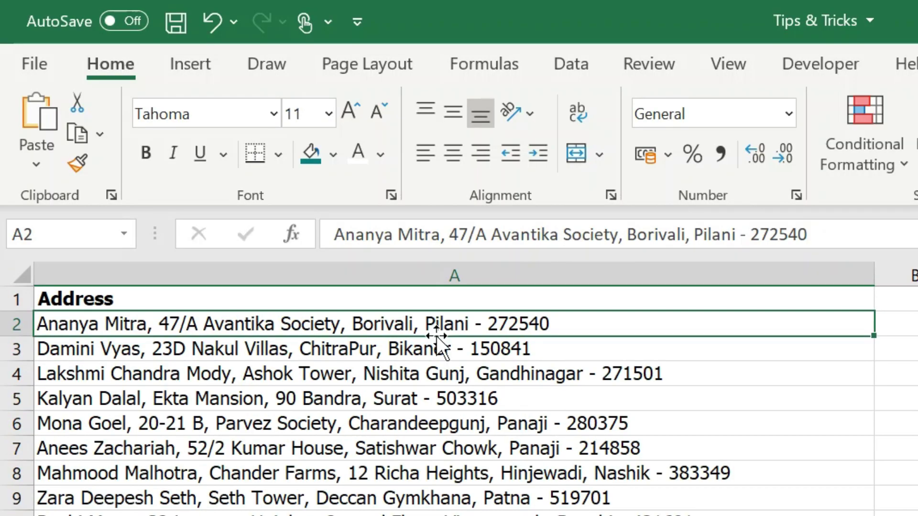
pyautogui.click(578, 111)
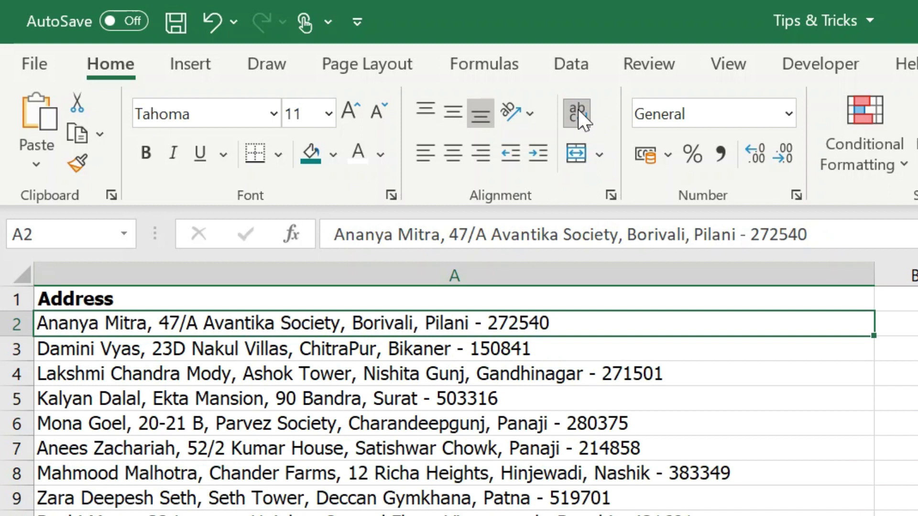
pyautogui.moveTo(873, 274); pyautogui.dragTo(505, 296)
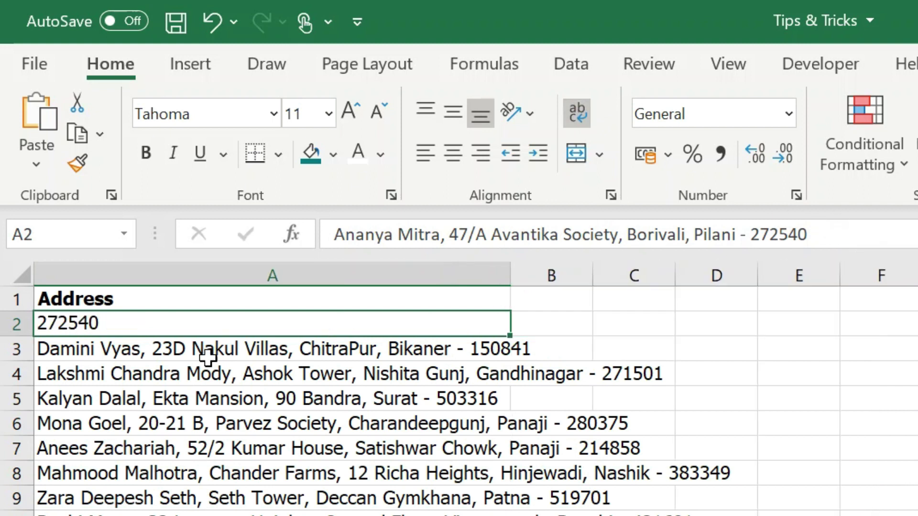
pyautogui.doubleClick(14, 336)
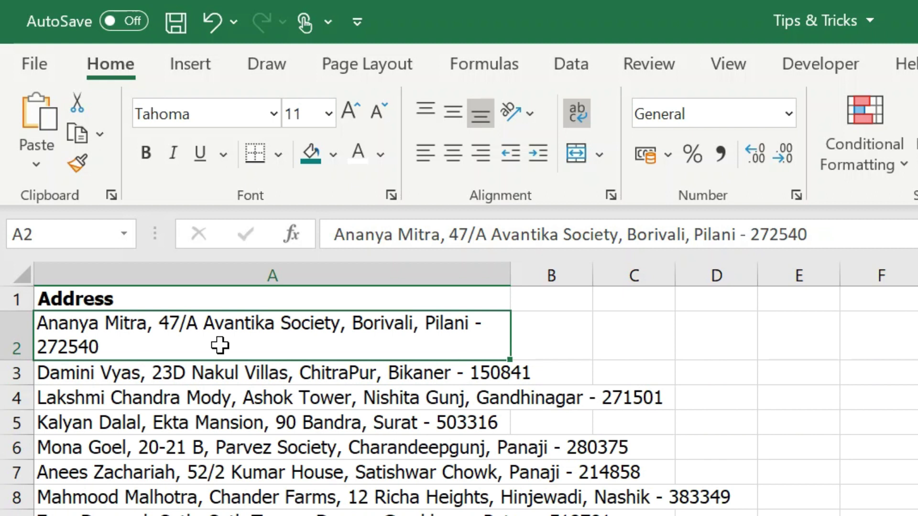
# Step: Undo the row height, column width and text wrap changes made for cell A2
pyautogui.hotkey('ctrl', 'z')
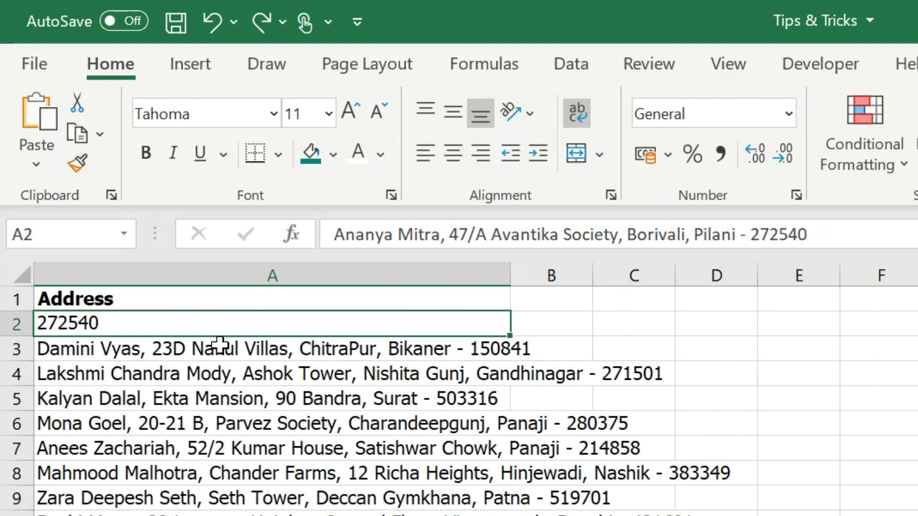
pyautogui.hotkey('ctrl', 'z')
pyautogui.hotkey('ctrl', 'z')
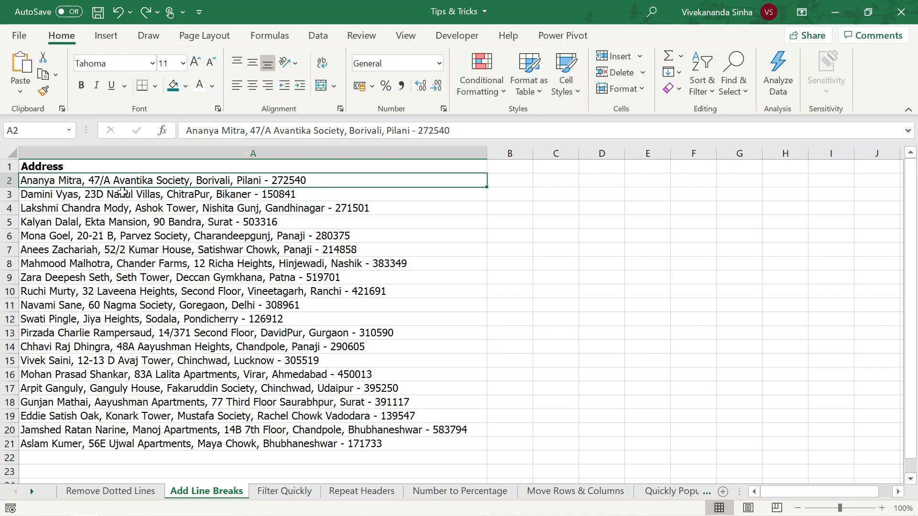
# Step: Replace every comma and its following space in the addresses in A2:A21 with a line break
pyautogui.moveTo(123, 191); pyautogui.dragTo(126, 445)
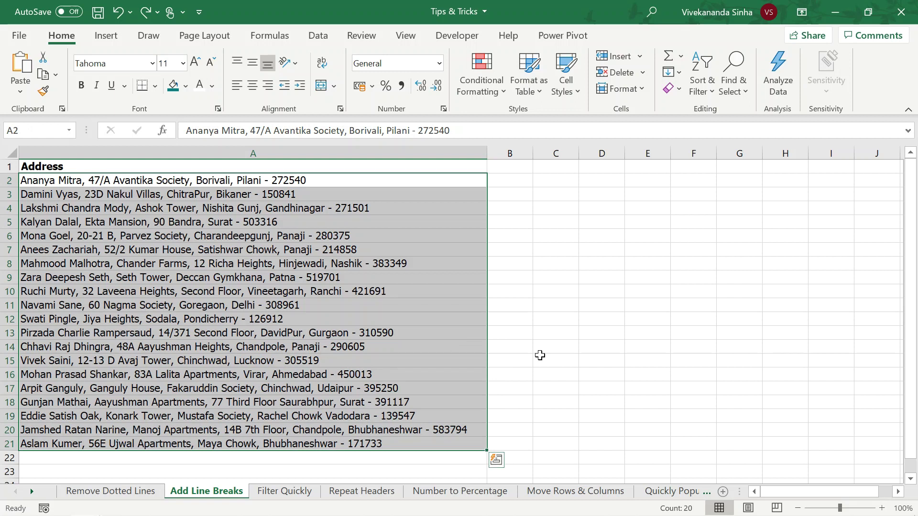
pyautogui.hotkey('ctrl', 'h')
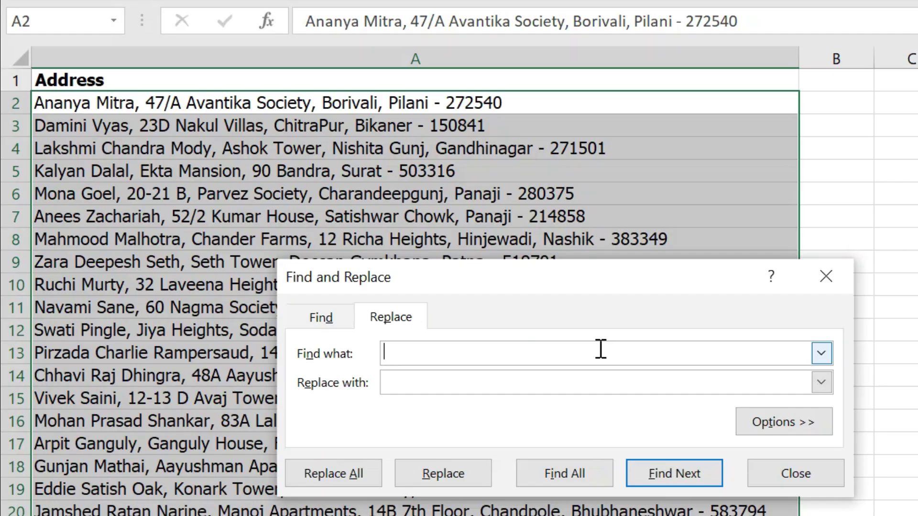
pyautogui.write(',')
pyautogui.click(419, 382)
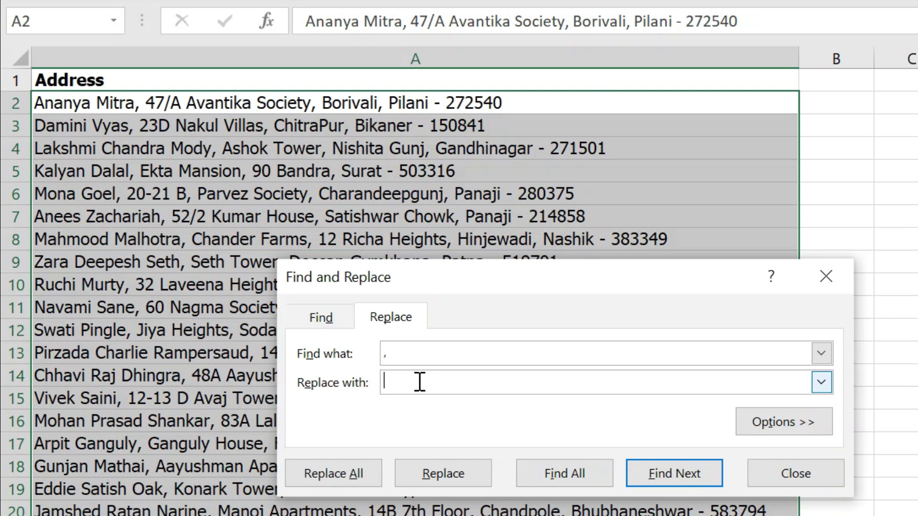
pyautogui.hotkey('ctrl', 'j')
pyautogui.click(351, 470)
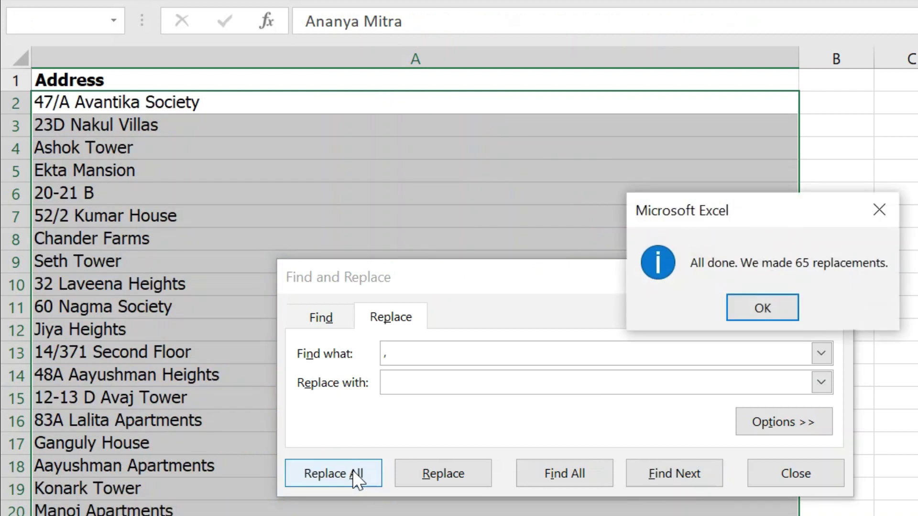
pyautogui.click(751, 312)
pyautogui.click(821, 275)
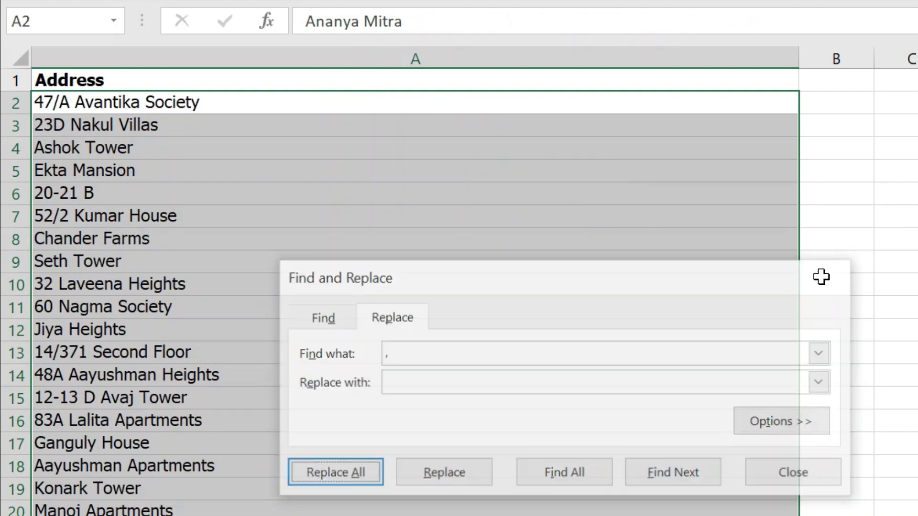
# Step: View the full multi-line content of A2 in an enlarged formula bar and shrink the bar back to one line
pyautogui.click(207, 107)
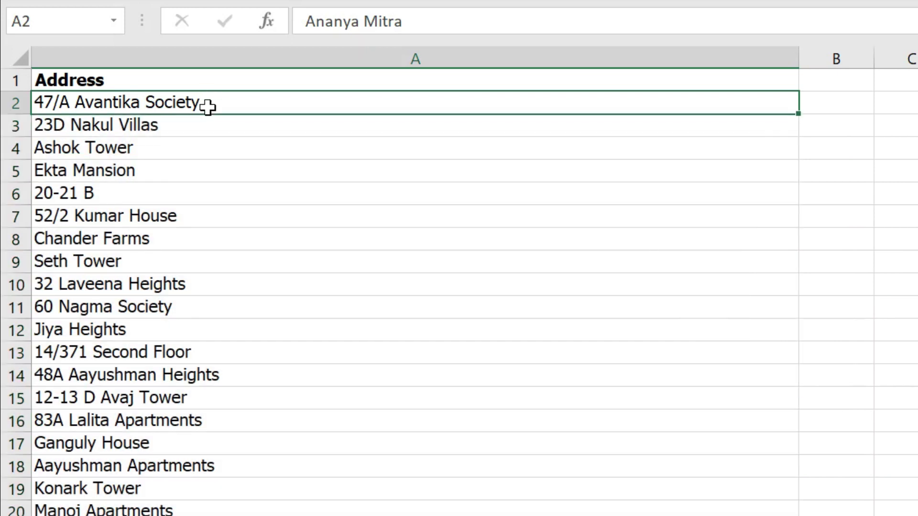
pyautogui.moveTo(424, 37); pyautogui.dragTo(417, 131)
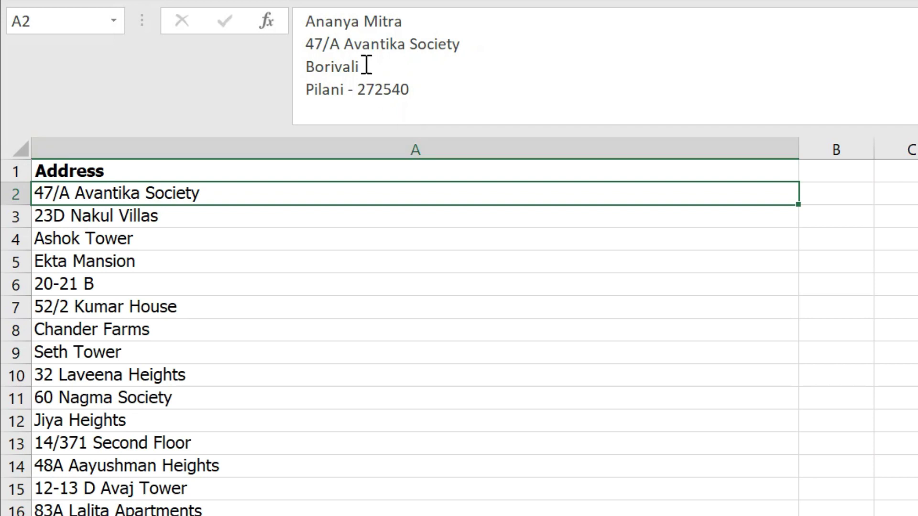
pyautogui.moveTo(377, 129); pyautogui.dragTo(383, 10)
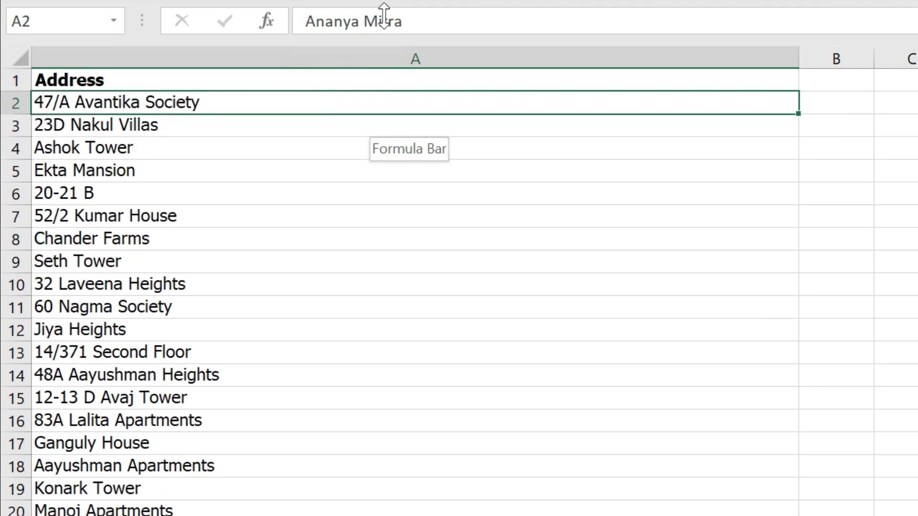
# Step: Wrap the text in A2:A21 so each part of an address sits on its own line
pyautogui.moveTo(252, 106); pyautogui.dragTo(220, 514)
pyautogui.click(530, 98)
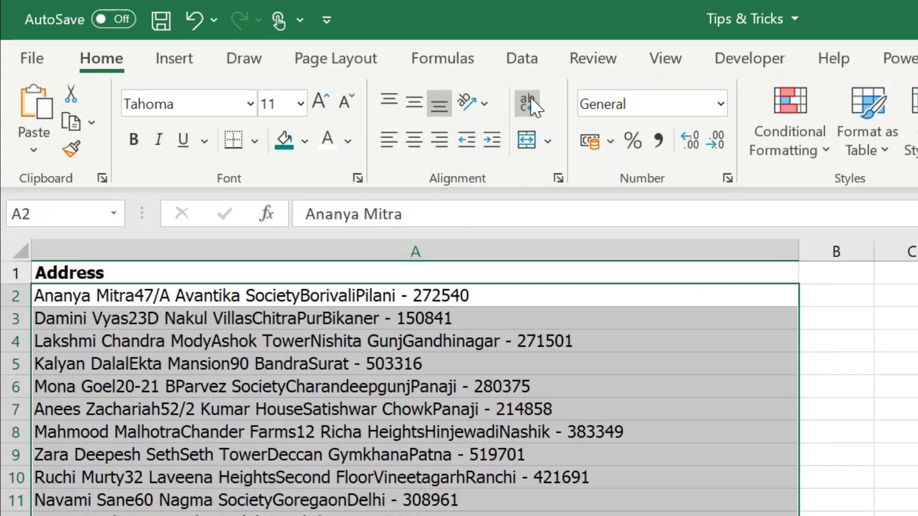
pyautogui.click(530, 97)
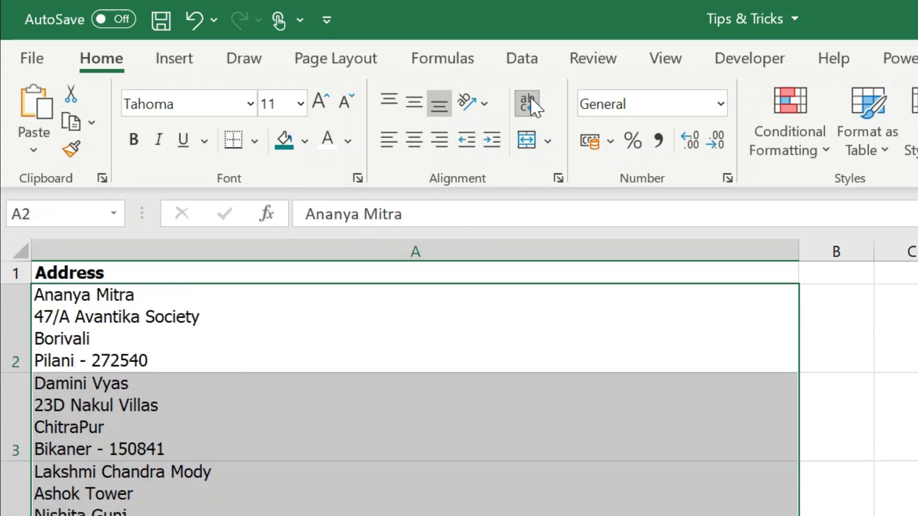
# Step: Check the line breaks in the addresses down column A to the end of the list and return to A2
pyautogui.click(286, 327)
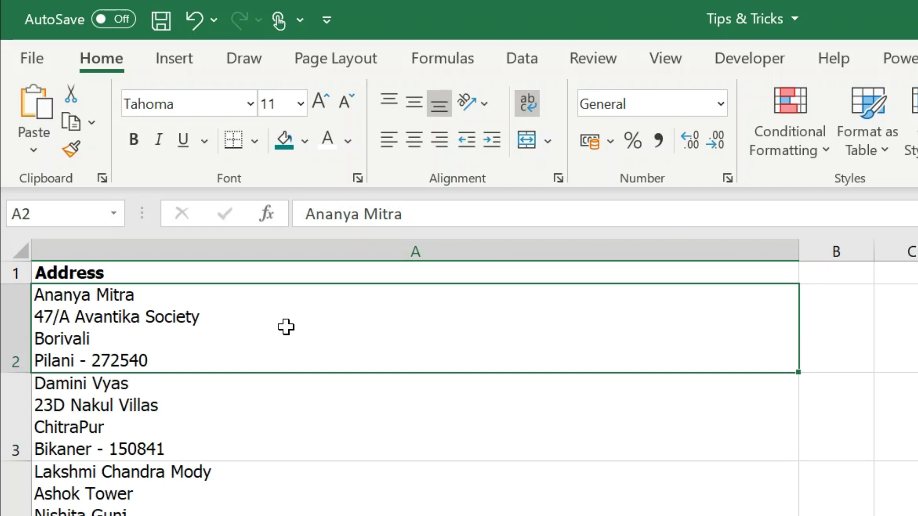
pyautogui.press('Down')
pyautogui.press('Down')
pyautogui.press('Down')
pyautogui.press('Down')
pyautogui.press('Down')
pyautogui.press('Down')
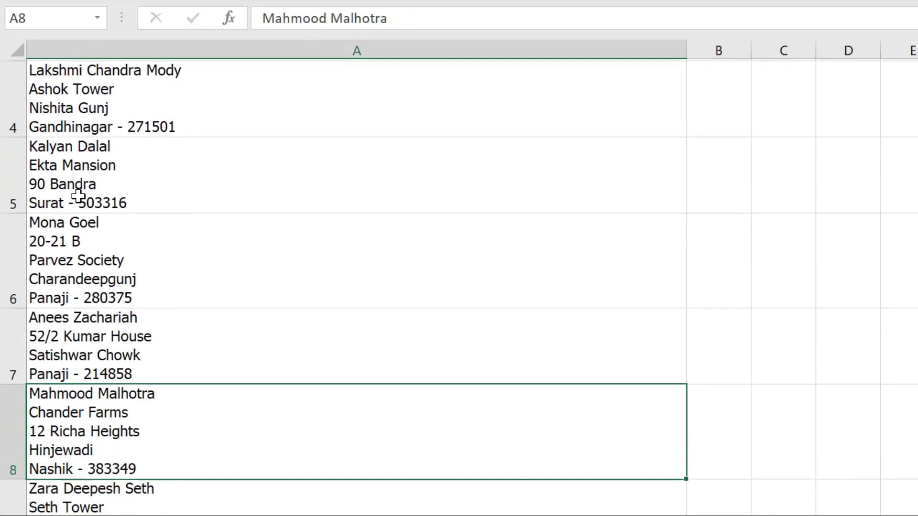
pyautogui.hotkey('ctrl', 'Down')
pyautogui.hotkey('ctrl', 'Up')
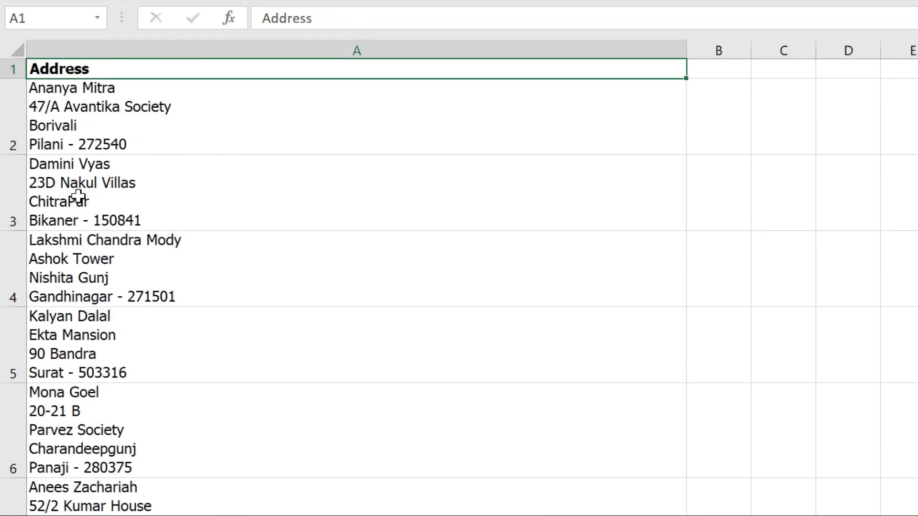
pyautogui.press('Down')
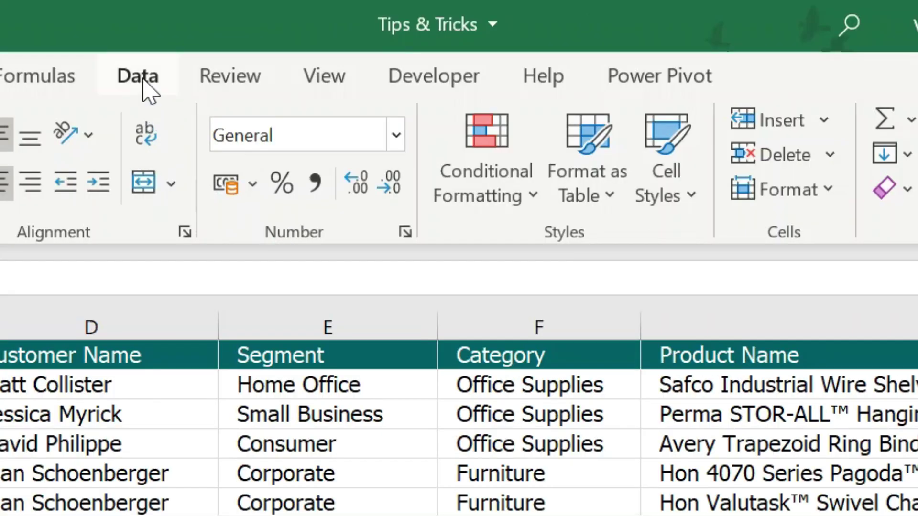
# Step: Add filters to the header row of the orders table
pyautogui.click(144, 82)
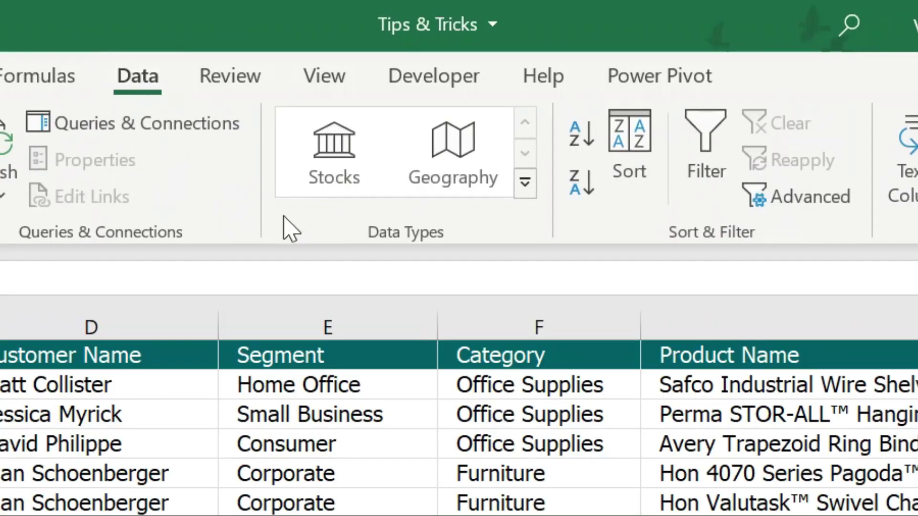
pyautogui.click(91, 359)
pyautogui.hotkey('ctrl', 'shift', 'l')
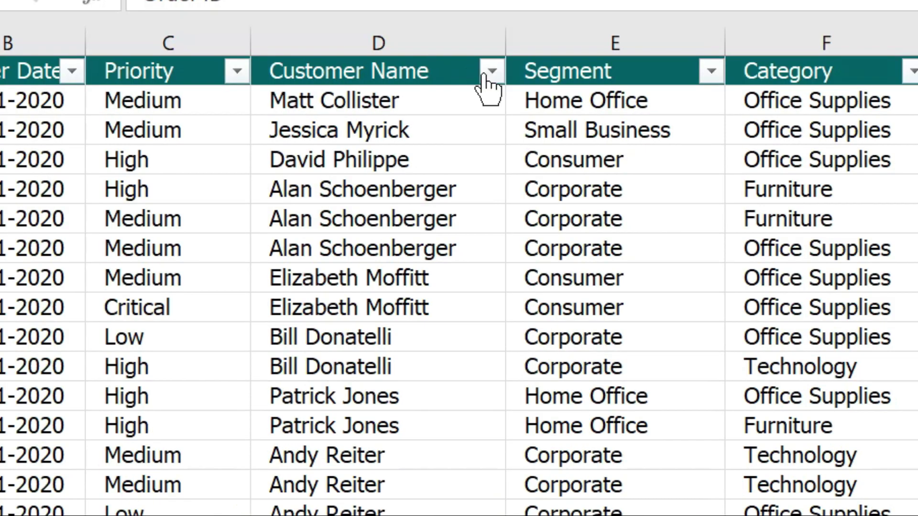
# Step: Review the filter options of the Customer Name column and remove the filters from the orders table
pyautogui.click(205, 355)
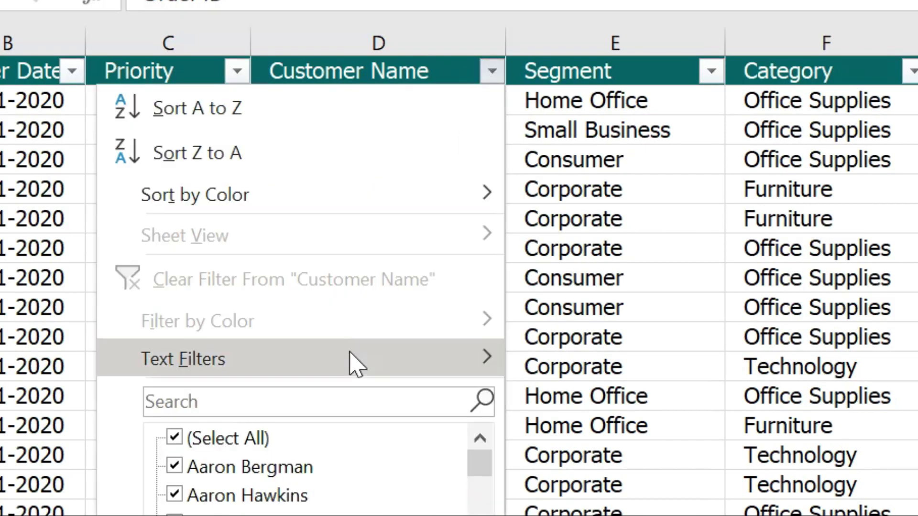
pyautogui.moveTo(354, 366)
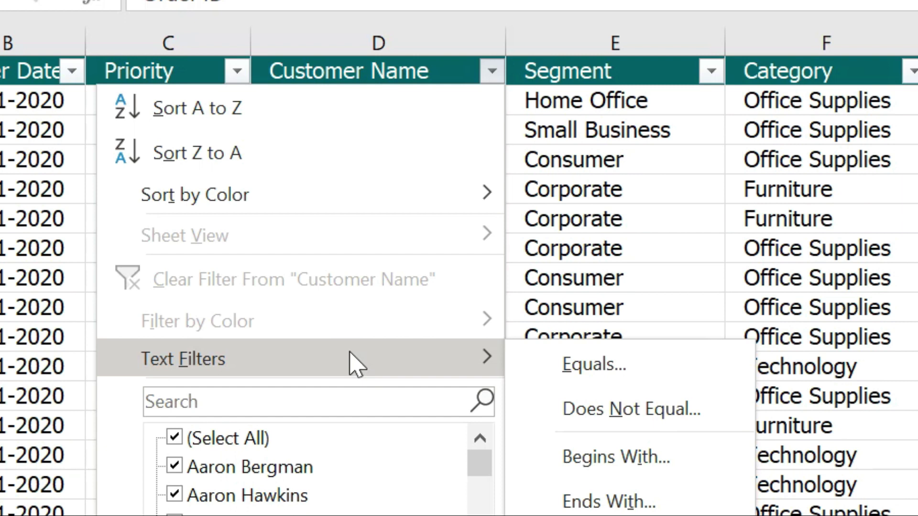
pyautogui.moveTo(475, 480); pyautogui.dragTo(478, 455)
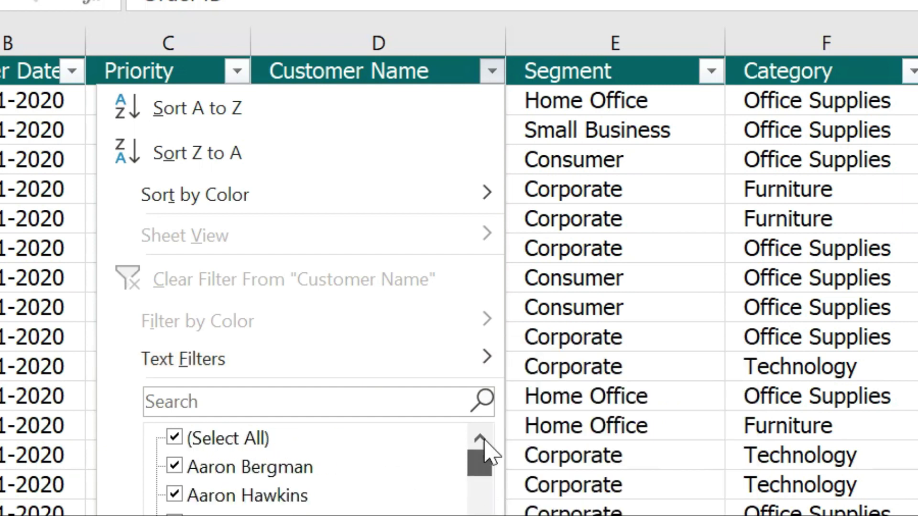
pyautogui.click(560, 72)
pyautogui.hotkey('ctrl', 'shift', 'l')
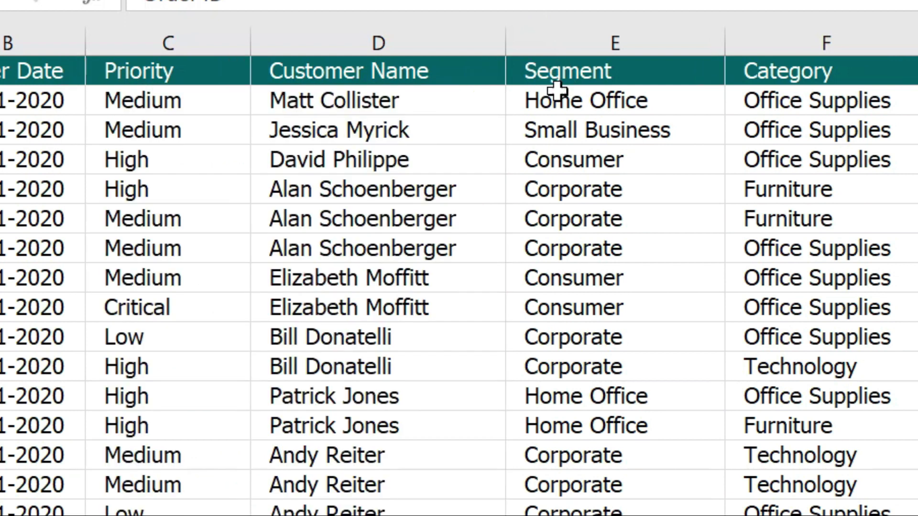
# Step: Filter the orders to the Corporate segment by the value of cell E10
pyautogui.click(573, 339)
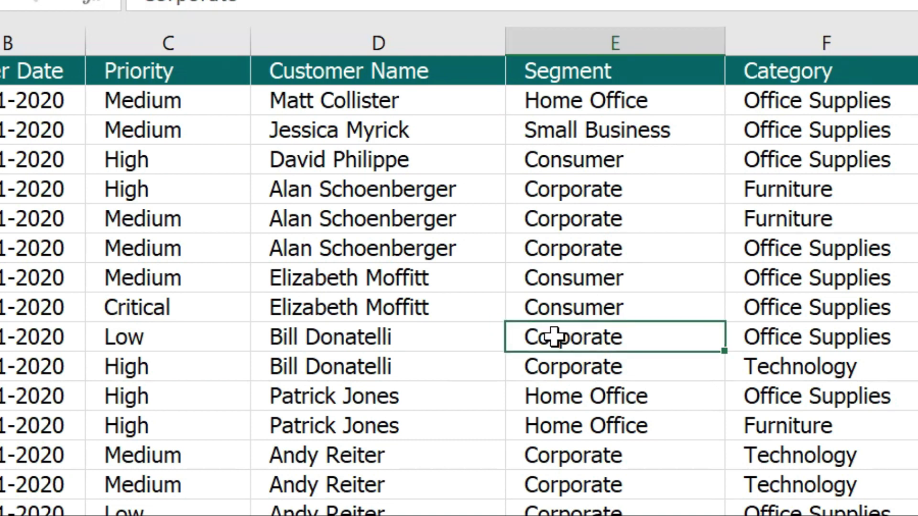
pyautogui.rightClick(554, 337)
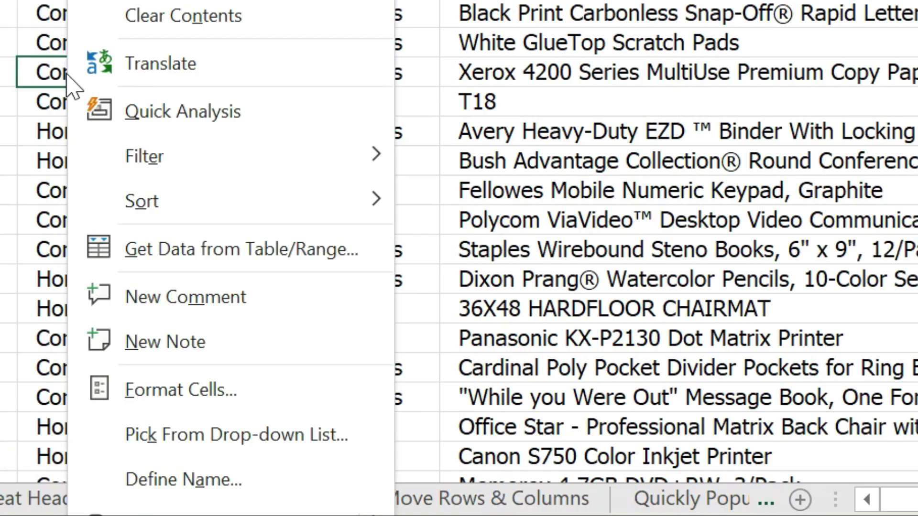
pyautogui.moveTo(653, 423)
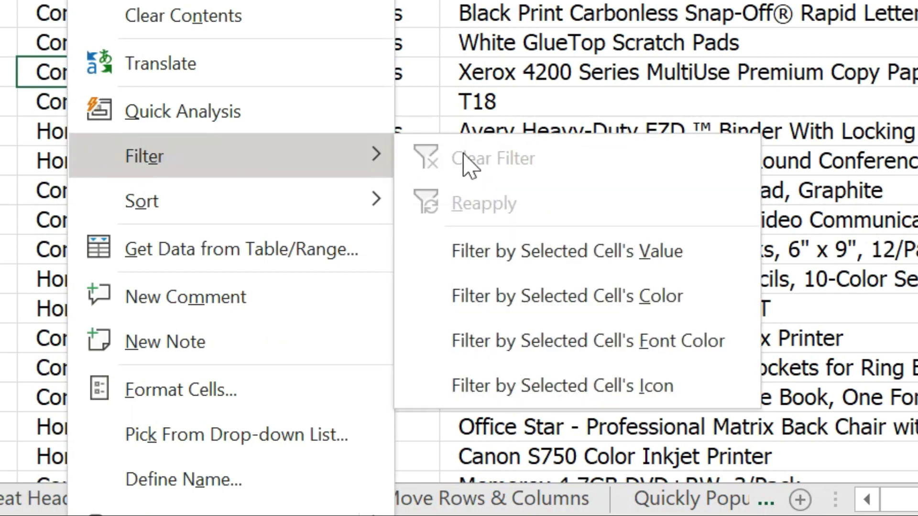
pyautogui.click(515, 258)
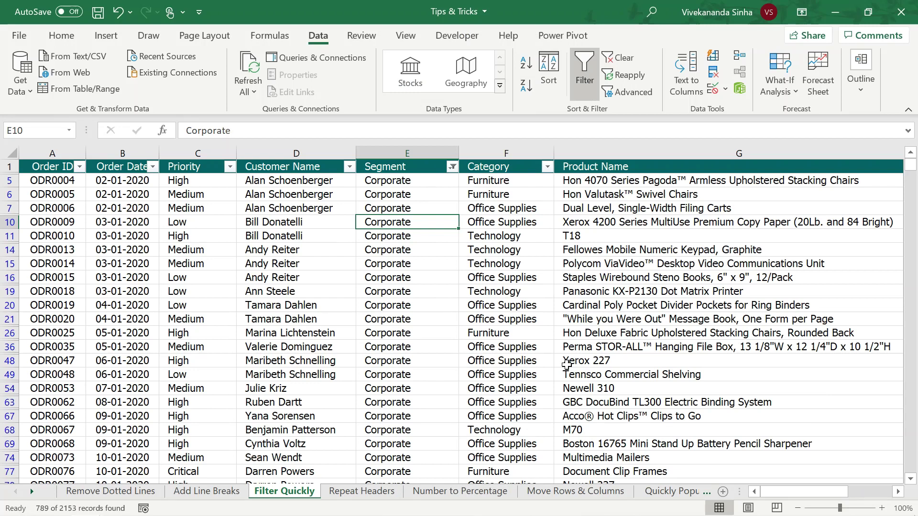
# Step: Narrow the Corporate orders to Medium priority by the value of cell C14, and remove all filters from the table
pyautogui.rightClick(216, 251)
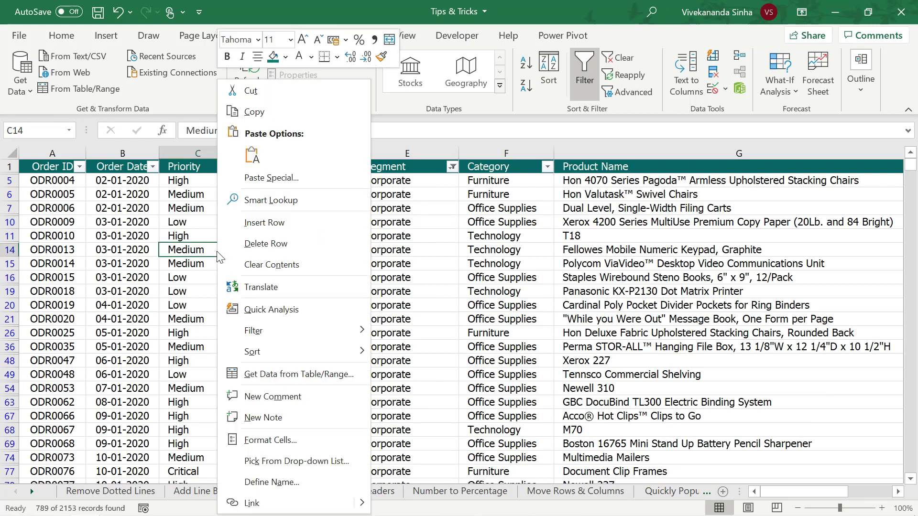
pyautogui.moveTo(315, 334)
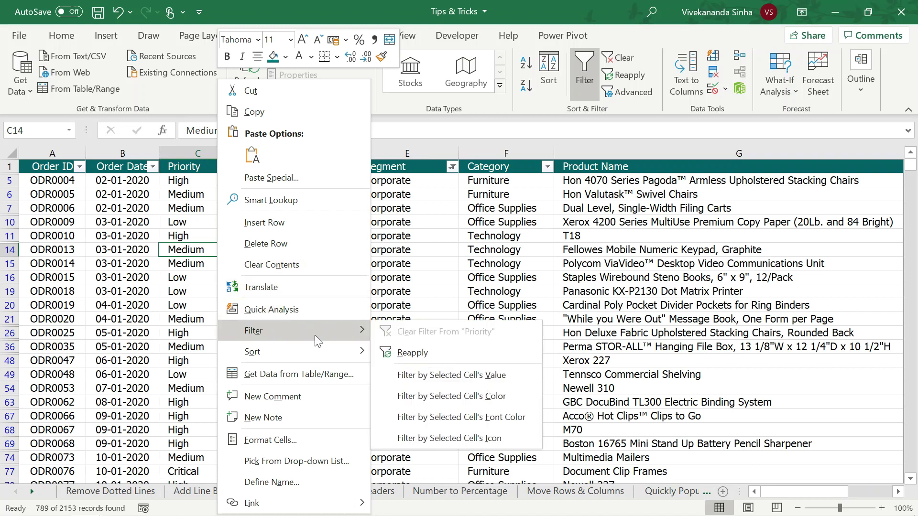
pyautogui.click(451, 377)
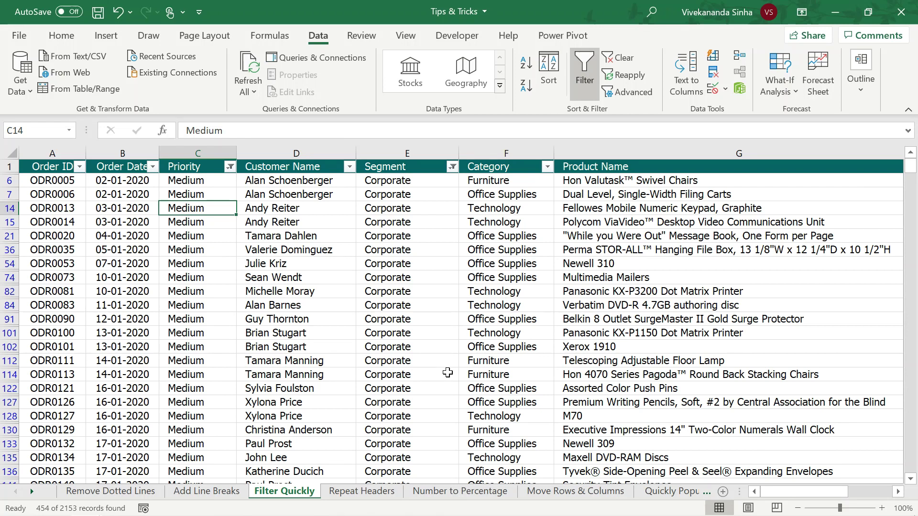
pyautogui.hotkey('ctrl', 'shift', 'l')
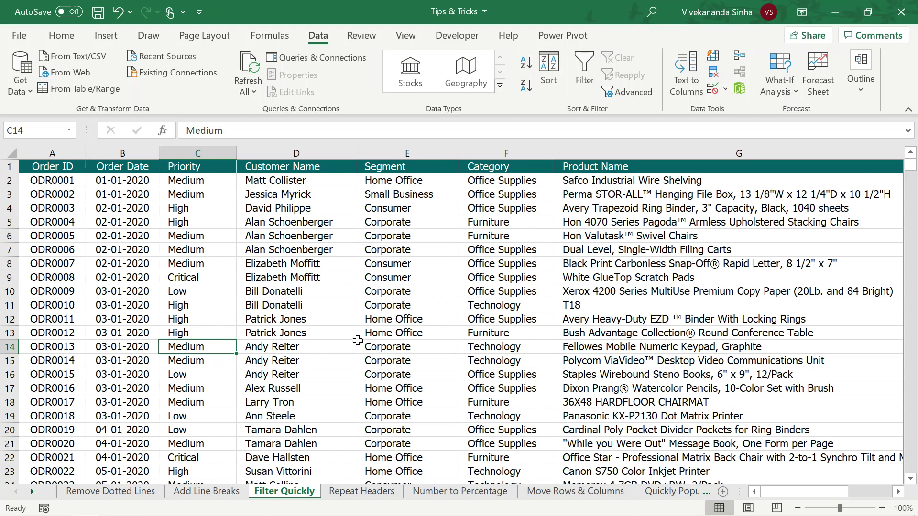
# Step: Filter the orders to the Technology category by the value of cell F11, and remove the filter again
pyautogui.click(519, 319)
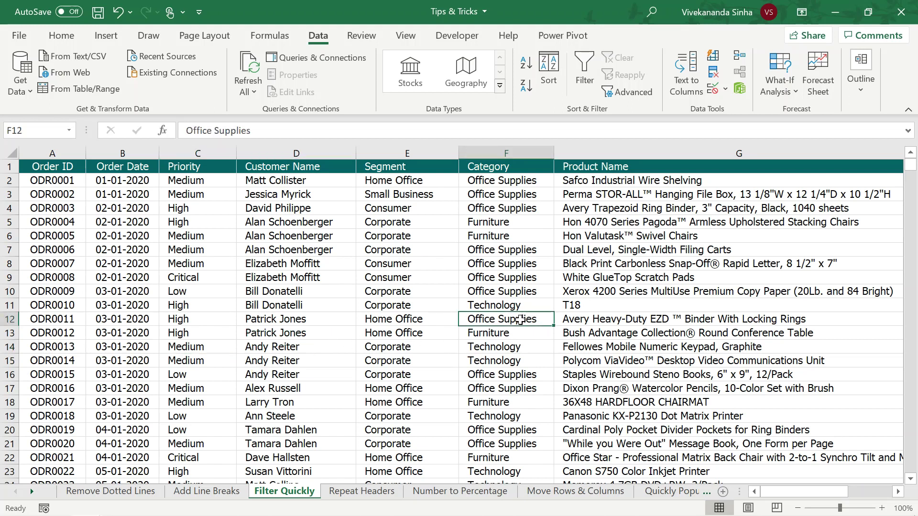
pyautogui.click(516, 308)
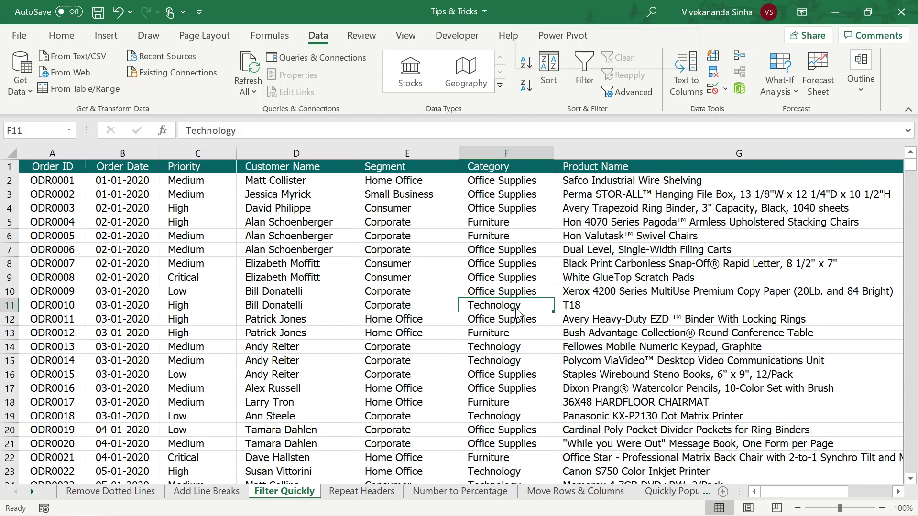
pyautogui.rightClick(515, 308)
pyautogui.moveTo(565, 329)
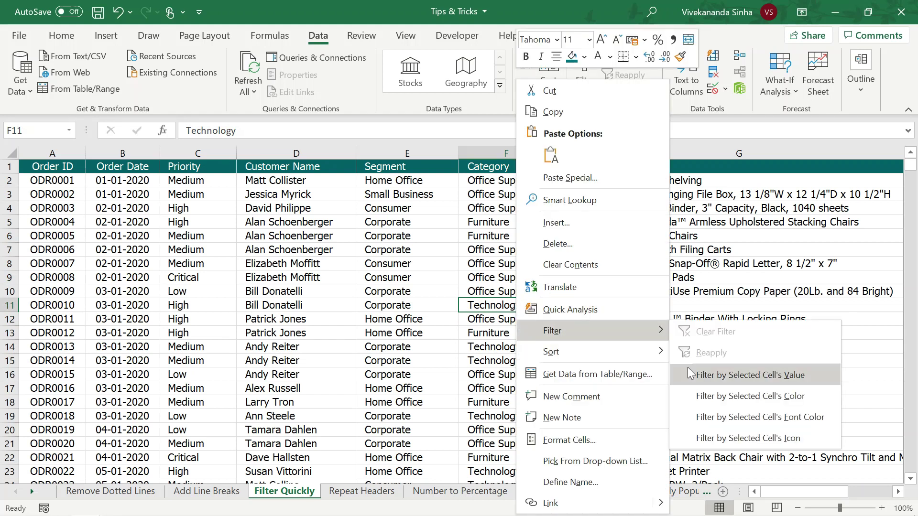
pyautogui.click(711, 374)
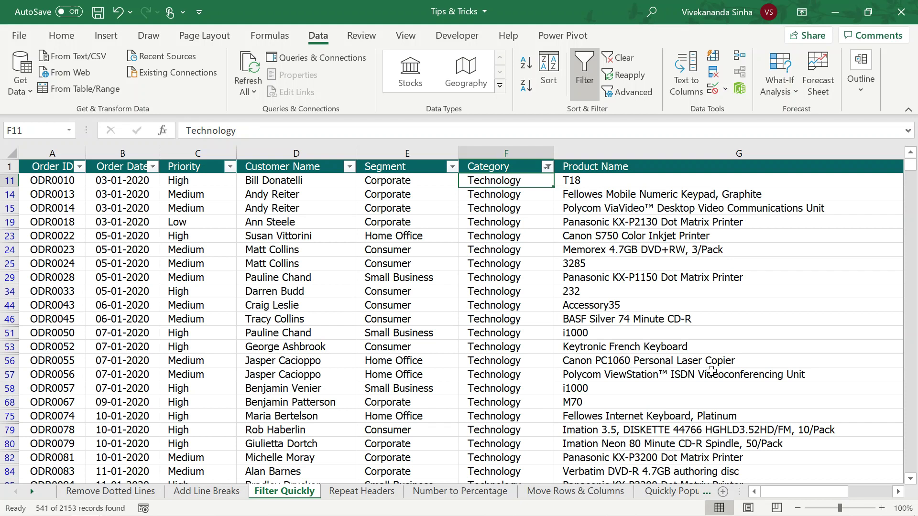
pyautogui.hotkey('ctrl', 'shift', 'l')
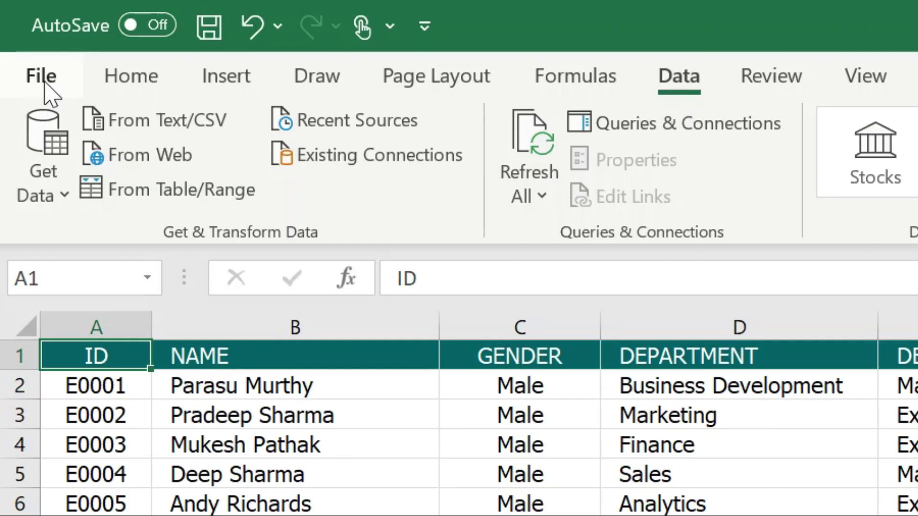
# Step: Page through the print preview of the Repeat Headers sheet up to page 6, checking each page for headers, and return to the sheet
pyautogui.click(19, 35)
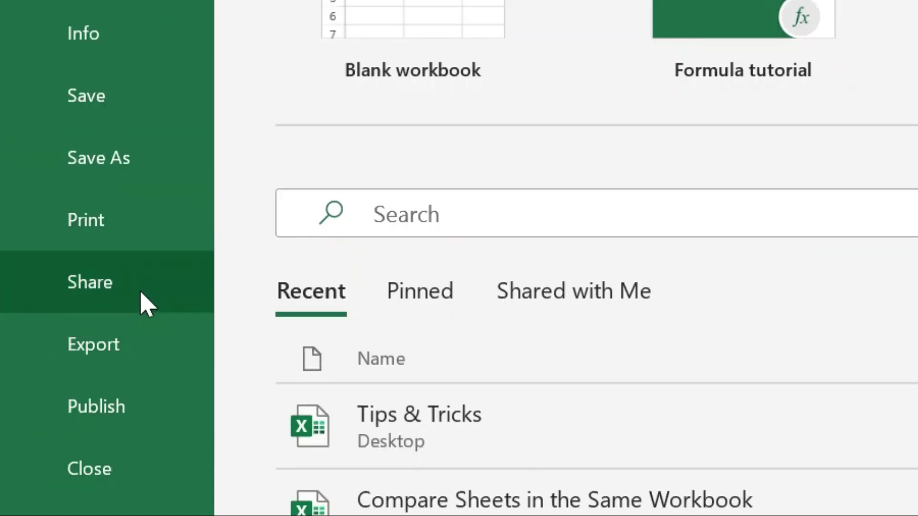
pyautogui.click(139, 220)
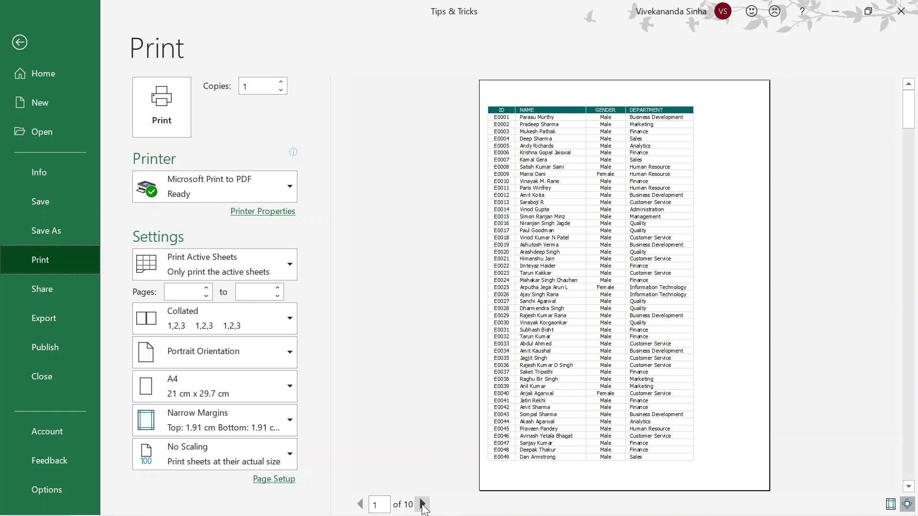
pyautogui.click(422, 505)
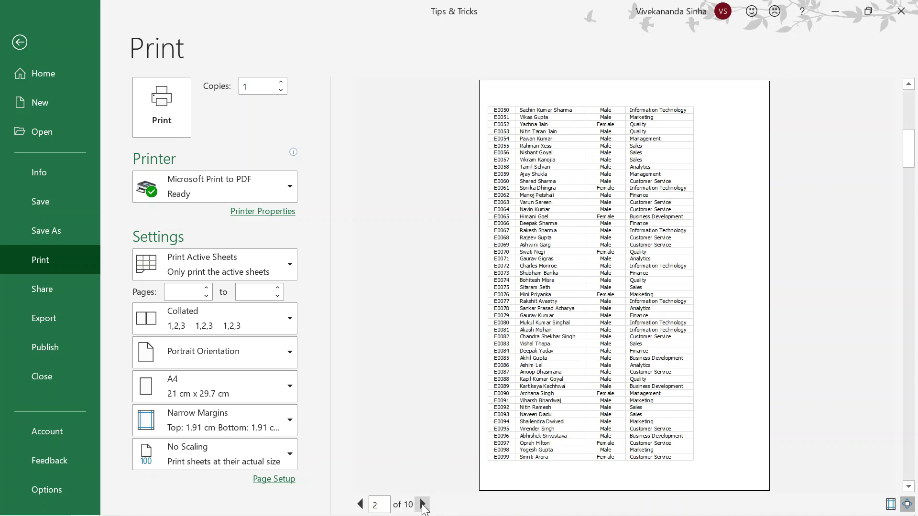
pyautogui.click(423, 505)
pyautogui.click(422, 505)
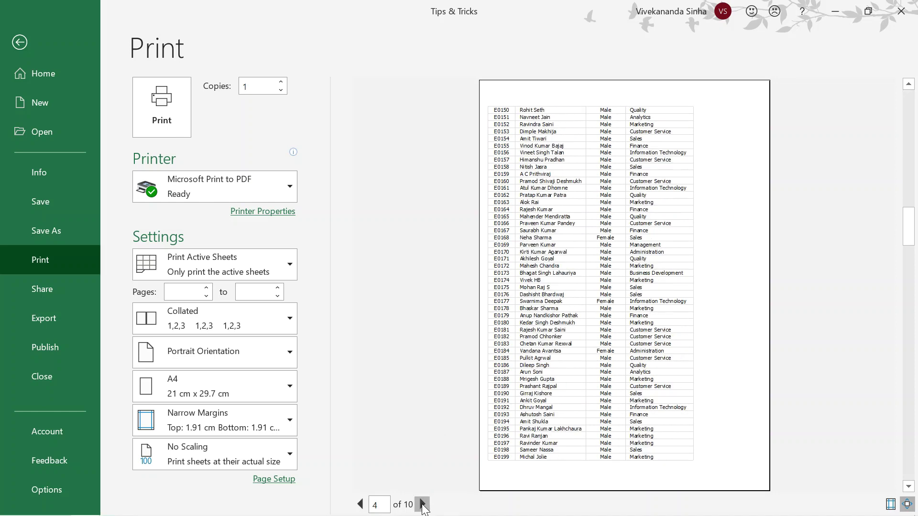
pyautogui.click(423, 505)
pyautogui.click(423, 505)
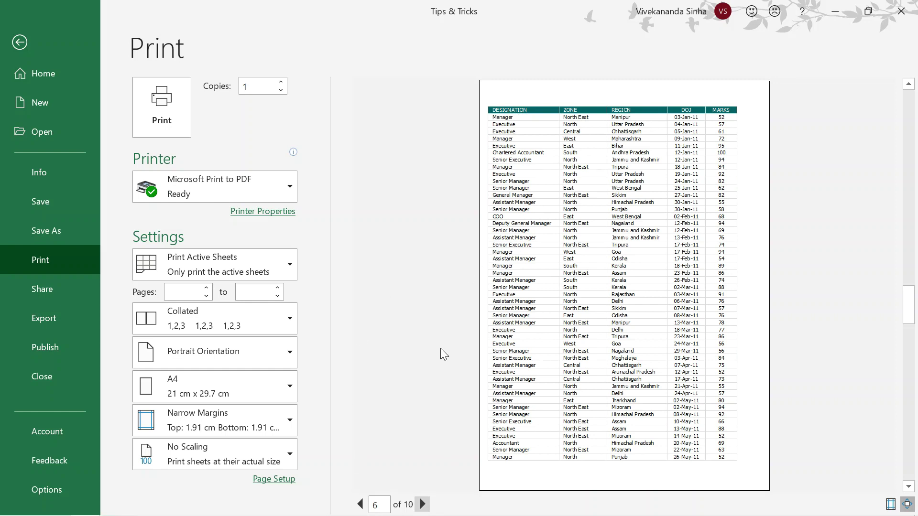
pyautogui.click(23, 44)
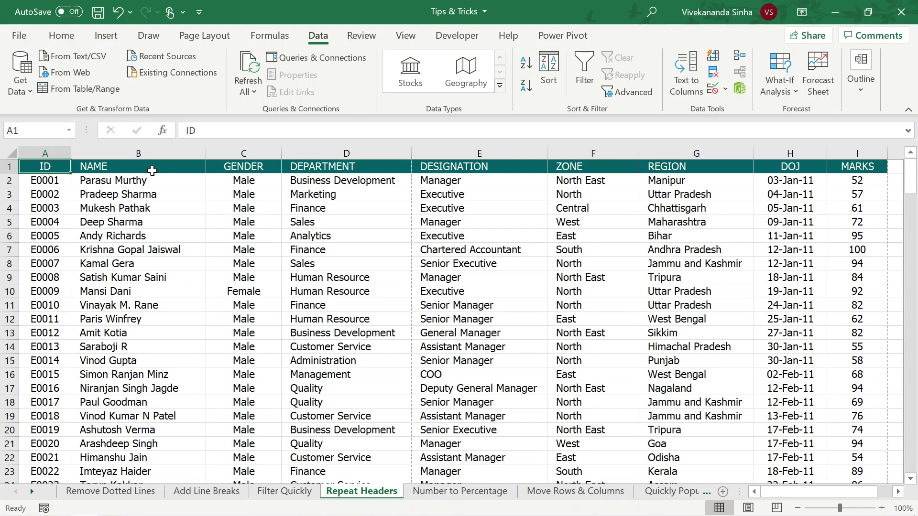
# Step: Name the whole header row 1 print_titles so that it repeats on every printed page
pyautogui.click(5, 167)
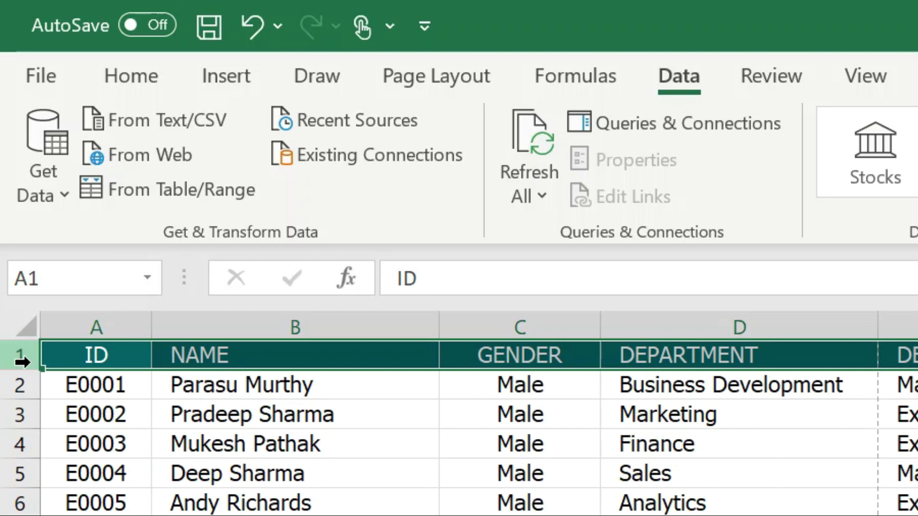
pyautogui.click(85, 279)
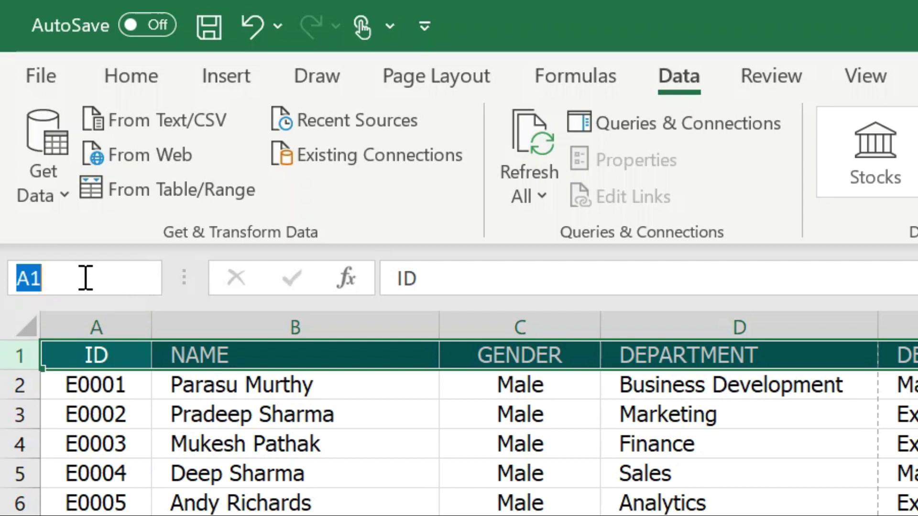
pyautogui.write('print')
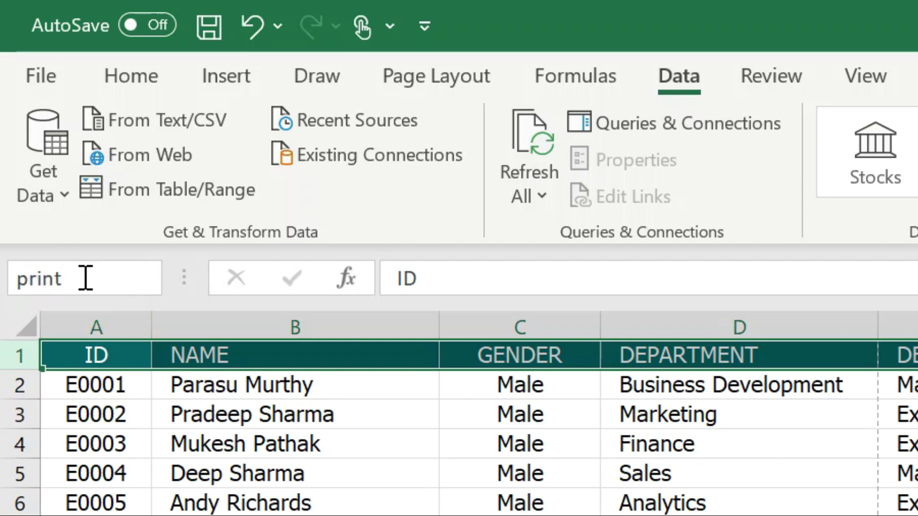
pyautogui.write('_titles')
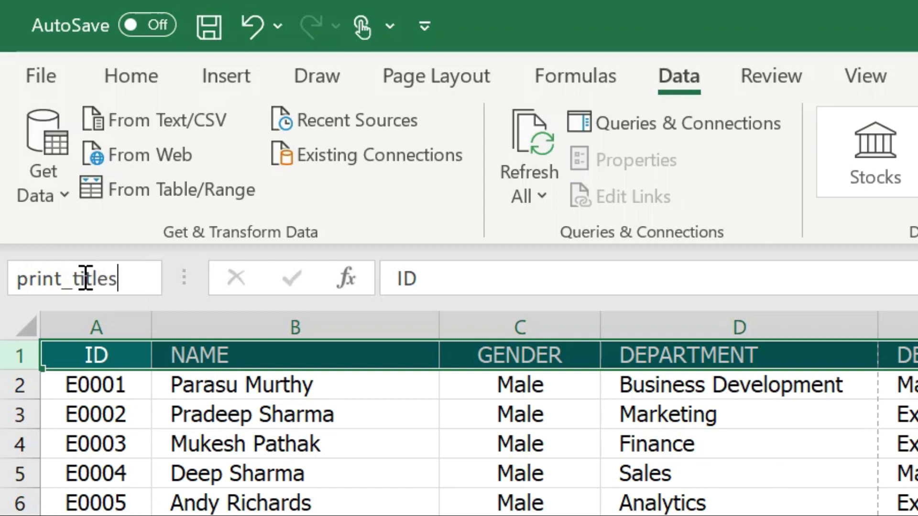
pyautogui.press('Return')
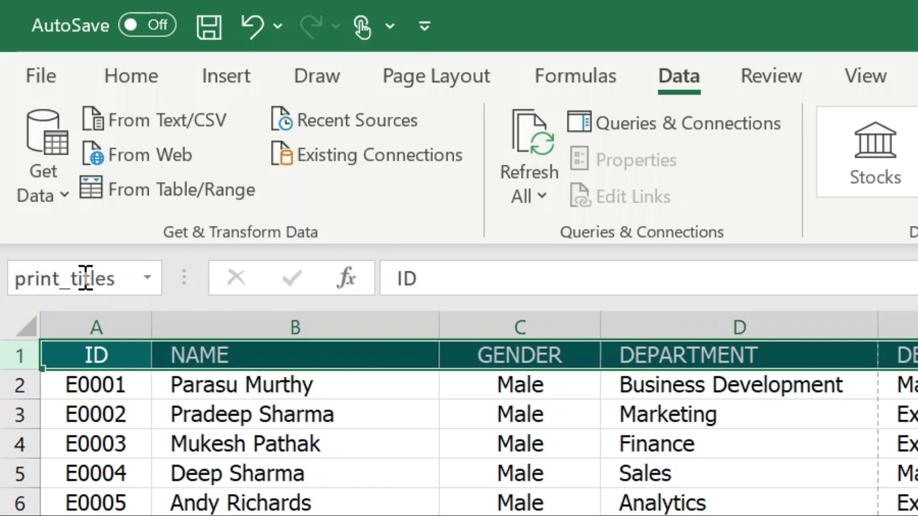
# Step: Page through the print preview to the last page and back to page 9, checking the header row on each page
pyautogui.click(33, 80)
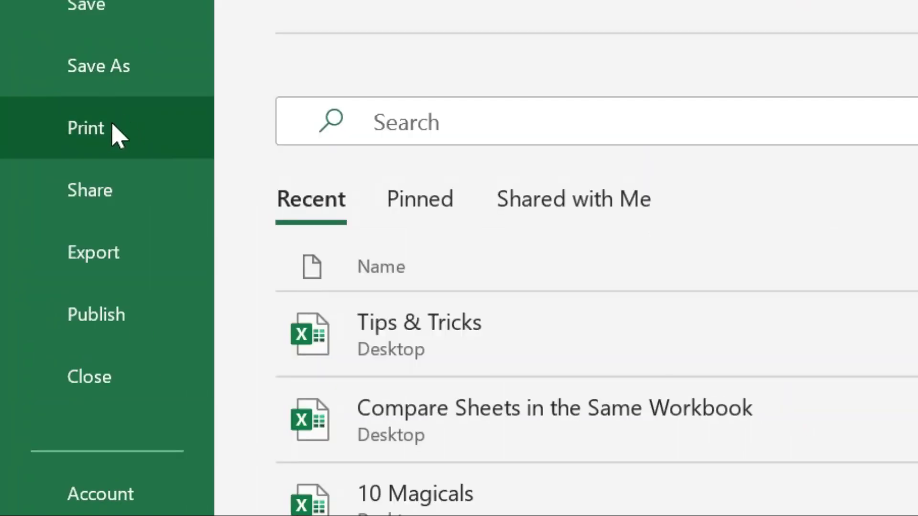
pyautogui.click(106, 125)
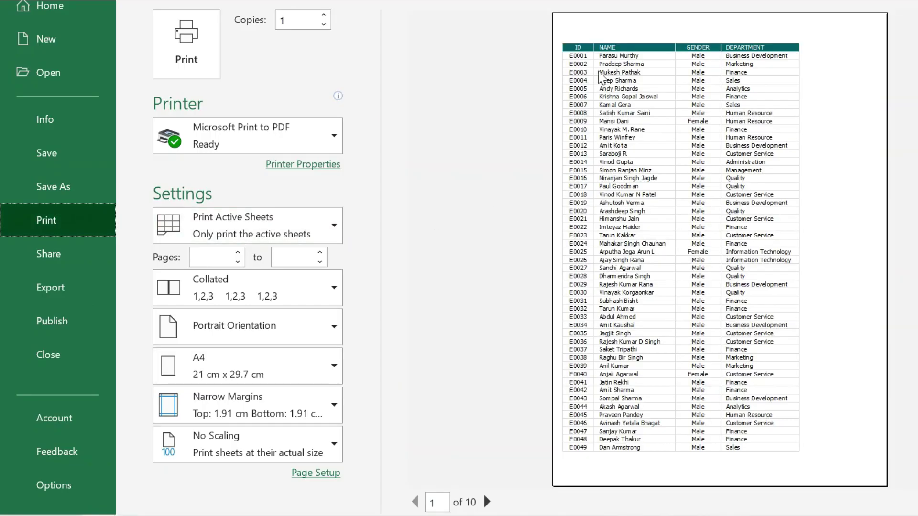
pyautogui.click(487, 502)
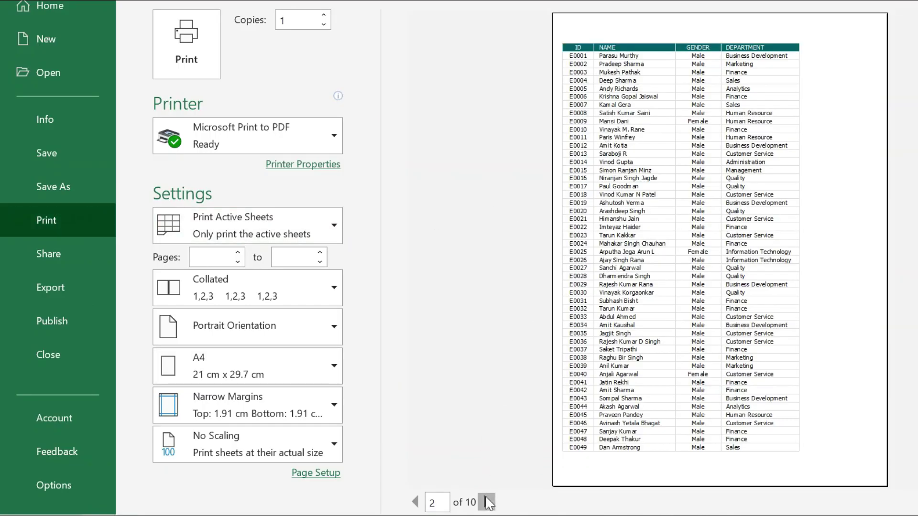
pyautogui.click(487, 502)
pyautogui.click(488, 502)
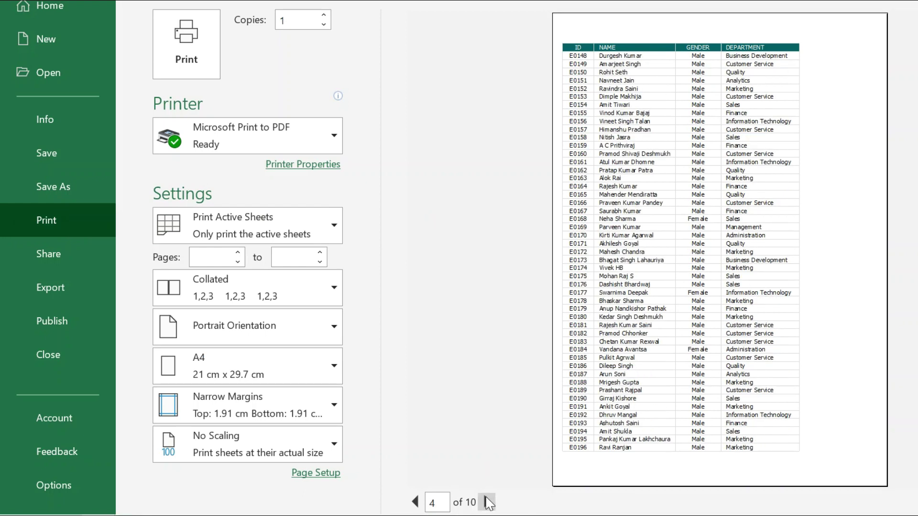
pyautogui.click(487, 502)
pyautogui.click(487, 502)
pyautogui.click(487, 502)
pyautogui.click(487, 501)
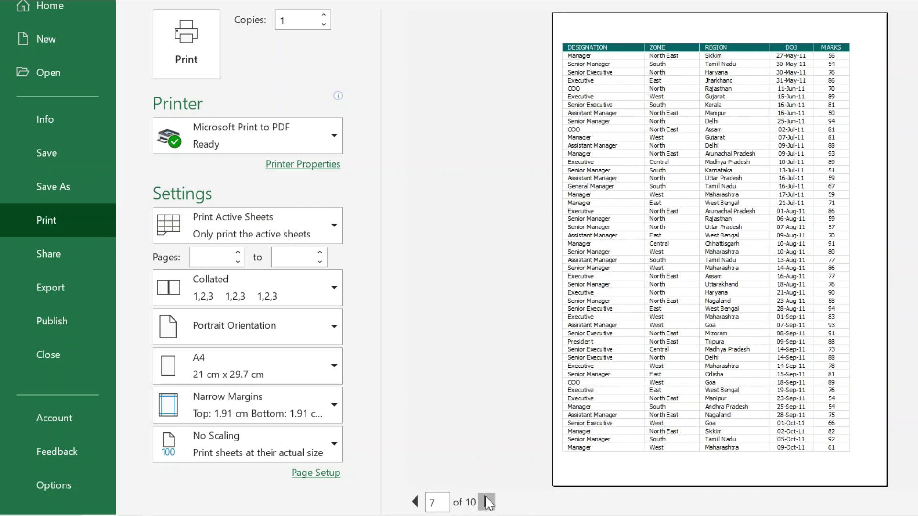
pyautogui.click(487, 502)
pyautogui.click(488, 502)
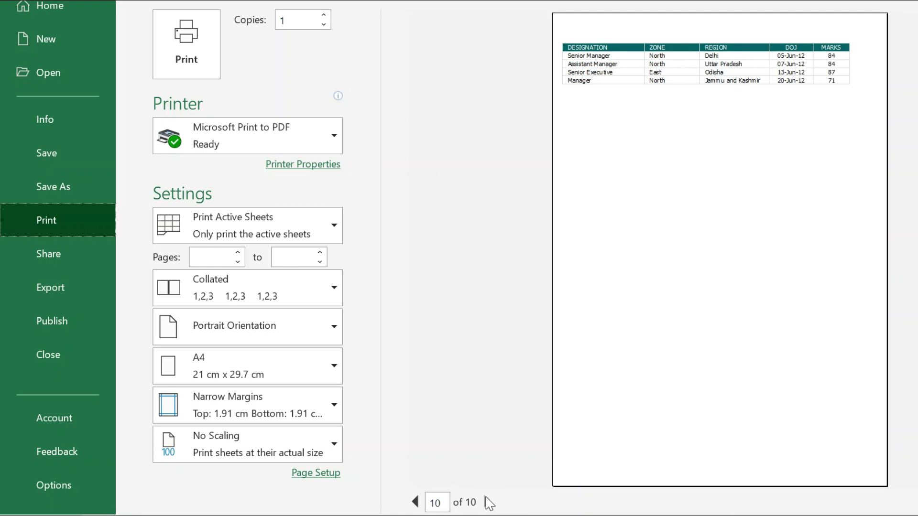
pyautogui.click(414, 510)
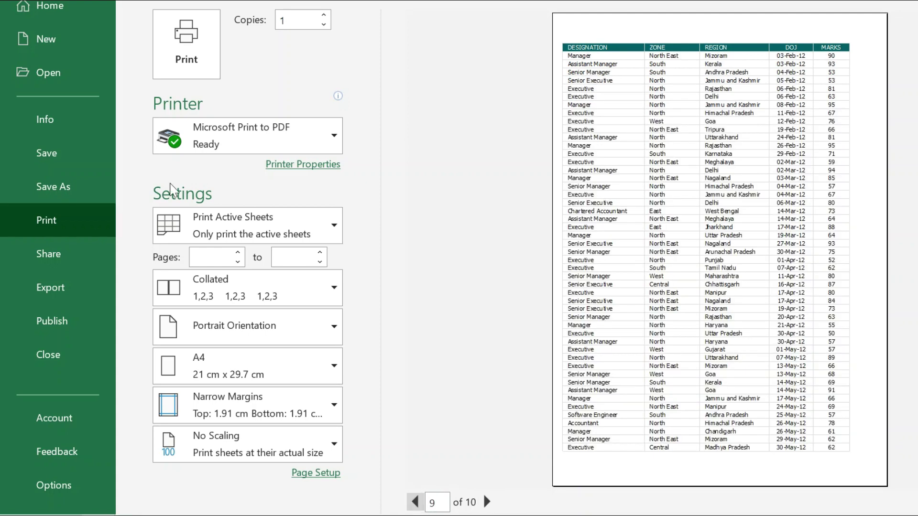
# Step: Name header row 1 together with ID column A print_titles so that both repeat on every printed page
pyautogui.press('Escape')
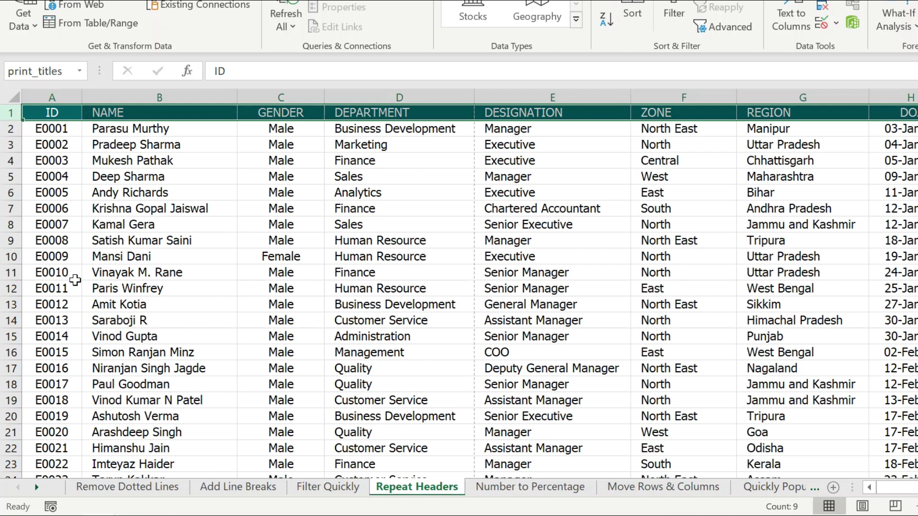
pyautogui.click(45, 95)
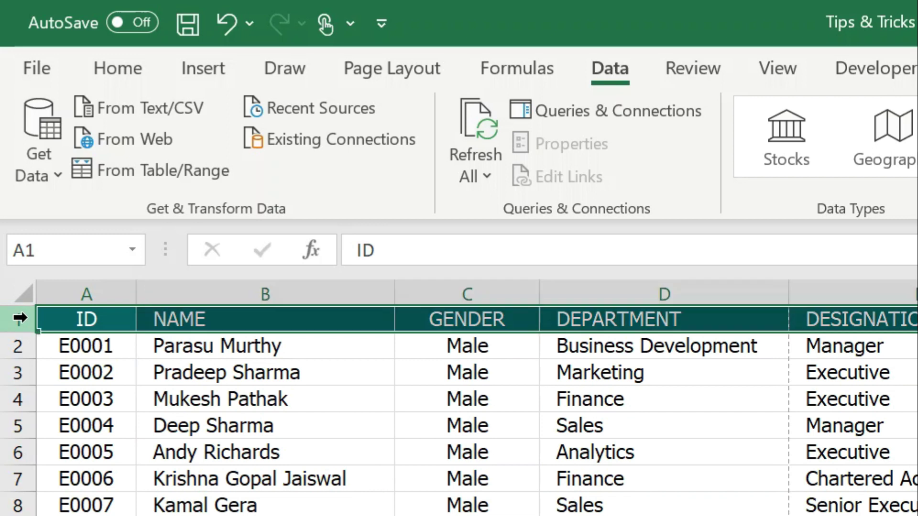
pyautogui.click(104, 291)
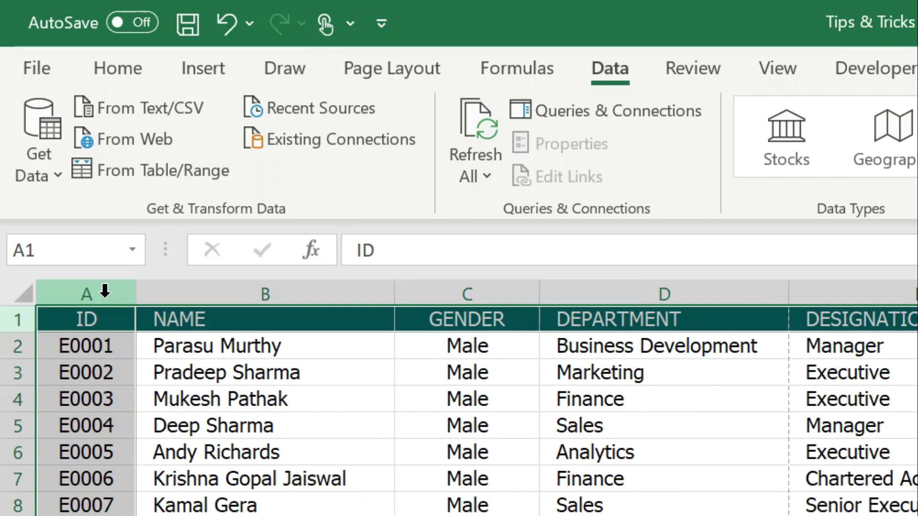
pyautogui.click(107, 254)
pyautogui.write('print_titl')
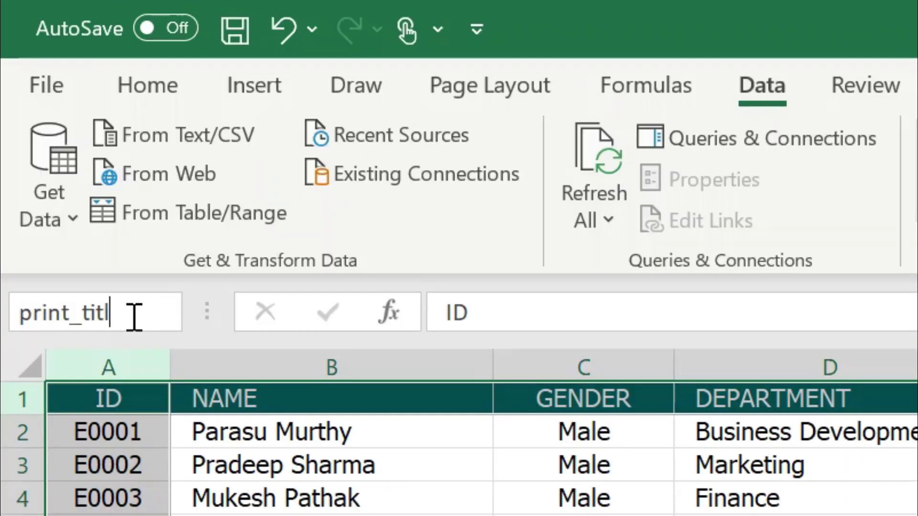
pyautogui.write('es')
pyautogui.press('Return')
pyautogui.click(239, 506)
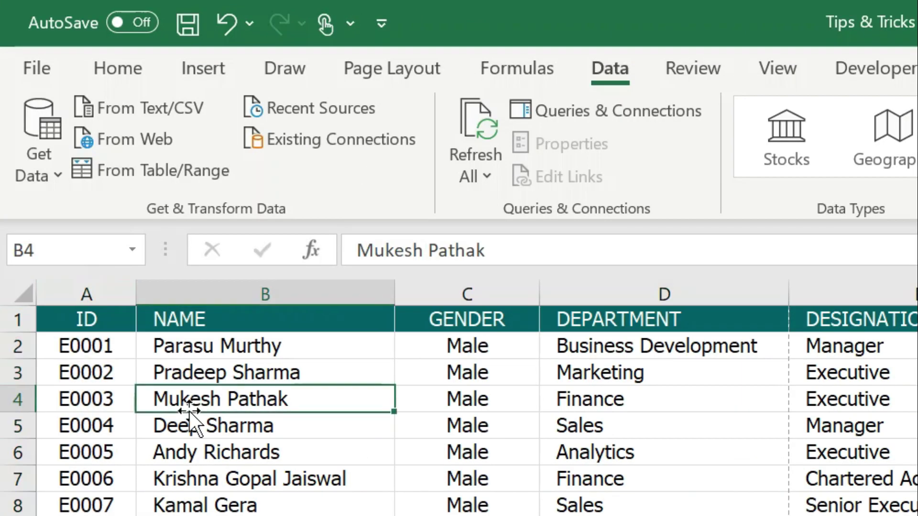
# Step: Page through the print preview to the last page and back a few pages, checking the repeated header row and ID column
pyautogui.click(41, 68)
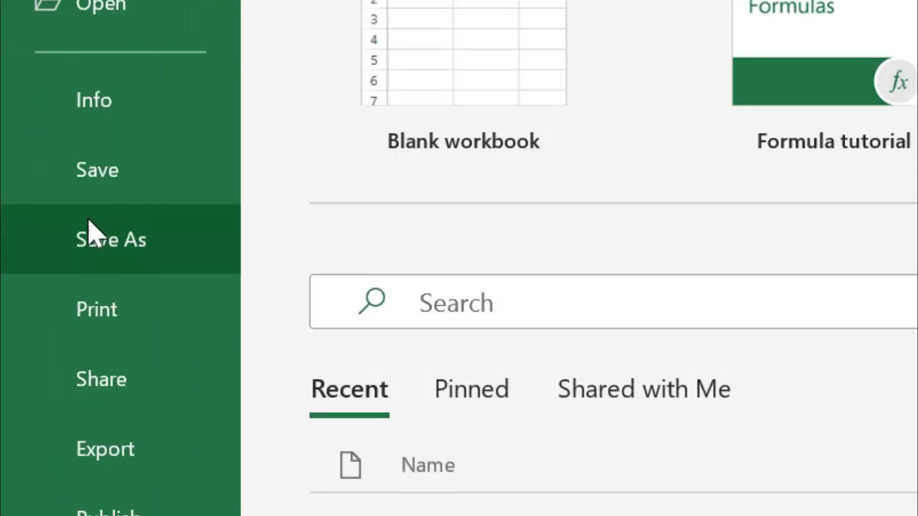
pyautogui.click(113, 321)
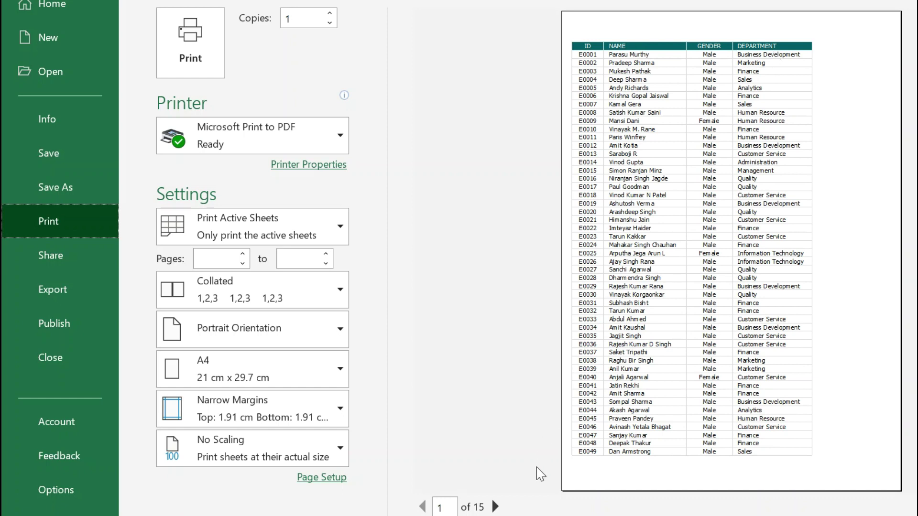
pyautogui.click(497, 505)
pyautogui.click(495, 506)
pyautogui.click(495, 506)
pyautogui.click(496, 506)
pyautogui.click(496, 506)
pyautogui.click(495, 506)
pyautogui.click(496, 506)
pyautogui.click(496, 506)
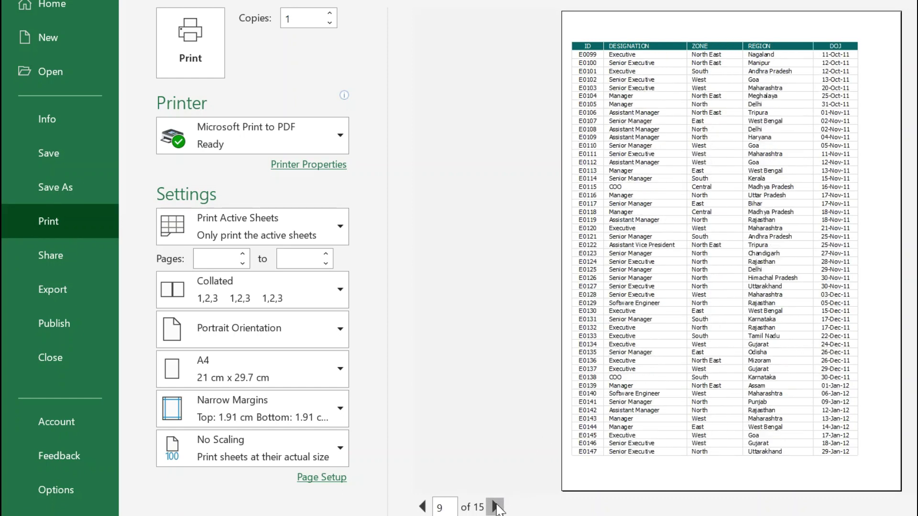
pyautogui.click(496, 506)
pyautogui.click(496, 506)
pyautogui.click(495, 506)
pyautogui.click(495, 506)
pyautogui.click(496, 506)
pyautogui.click(495, 506)
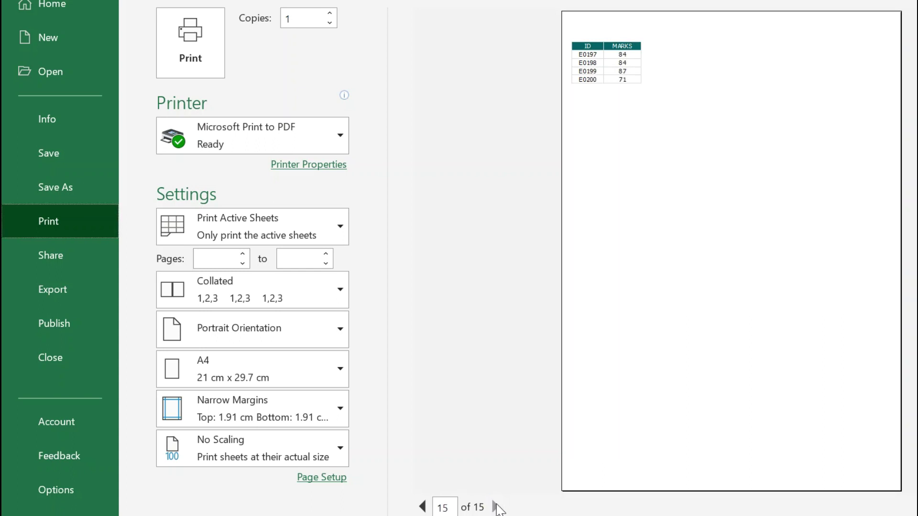
pyautogui.click(423, 507)
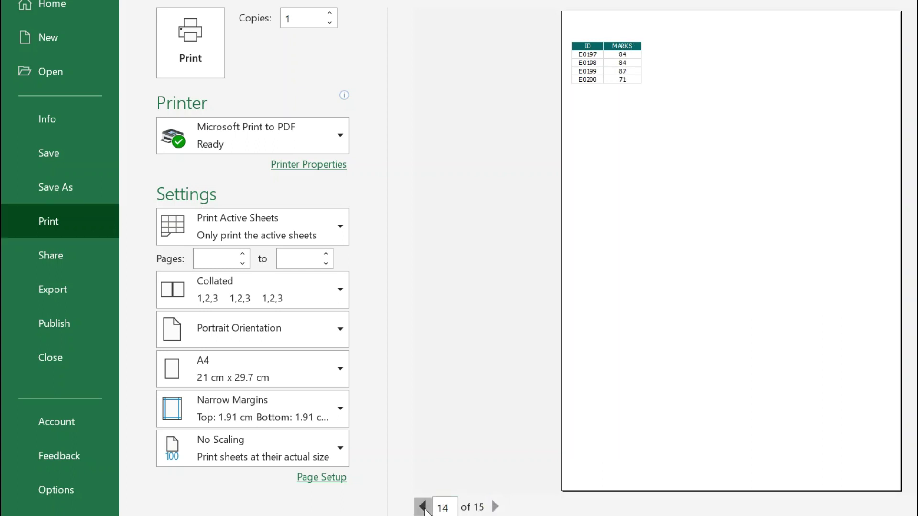
pyautogui.click(422, 507)
pyautogui.click(422, 507)
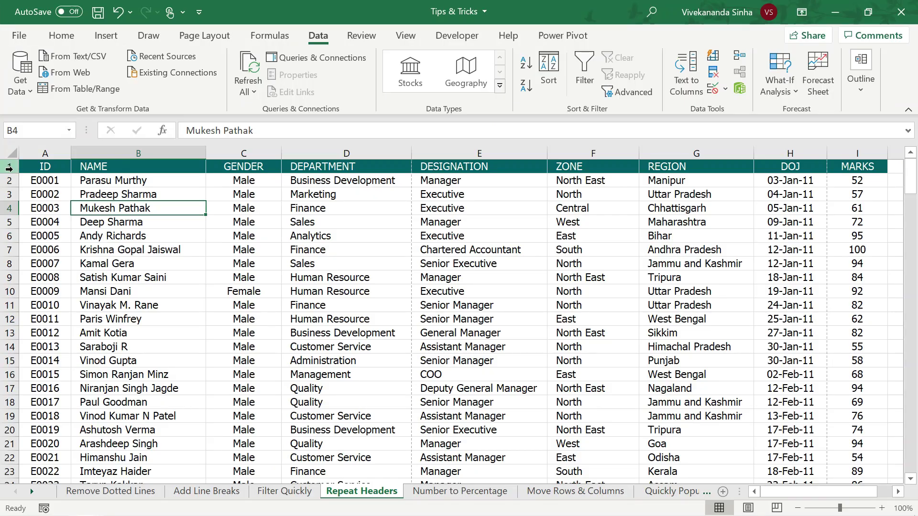
# Step: Select rows 1 to 4 as an example of a multi-row header, and clear the selection again
pyautogui.moveTo(9, 169); pyautogui.dragTo(12, 203)
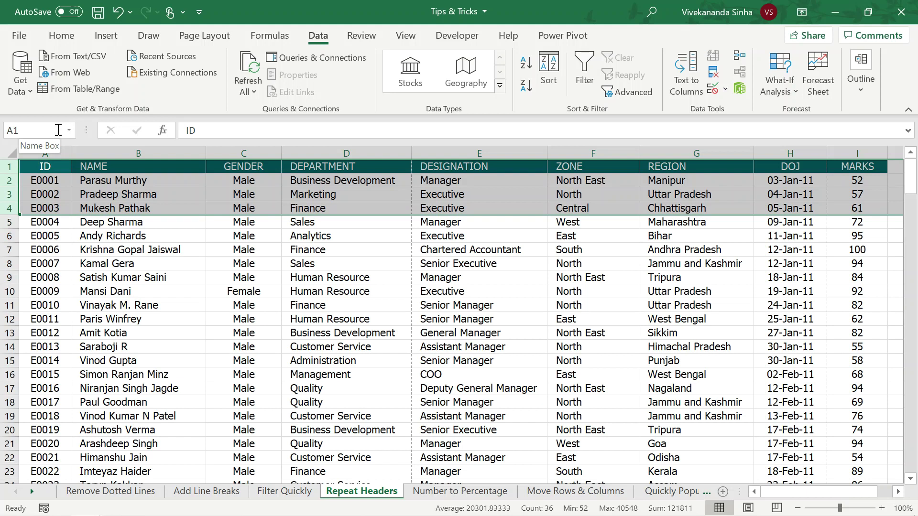
pyautogui.click(182, 237)
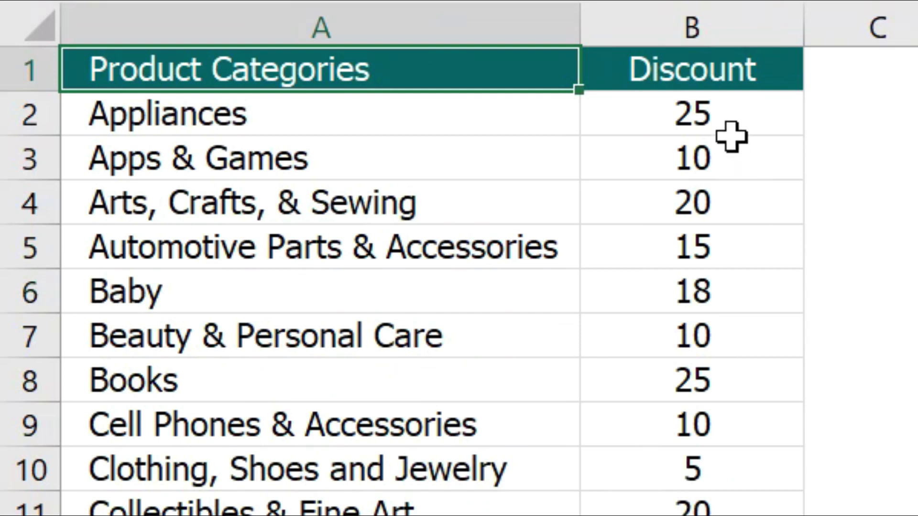
# Step: Try the Percentage number format on the Appliances discount in cell B2, and undo it
pyautogui.click(725, 116)
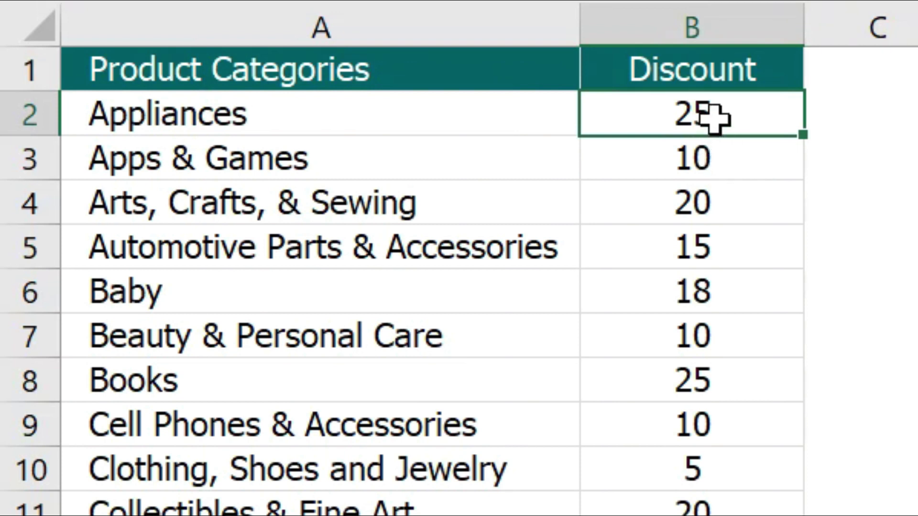
pyautogui.press('Return')
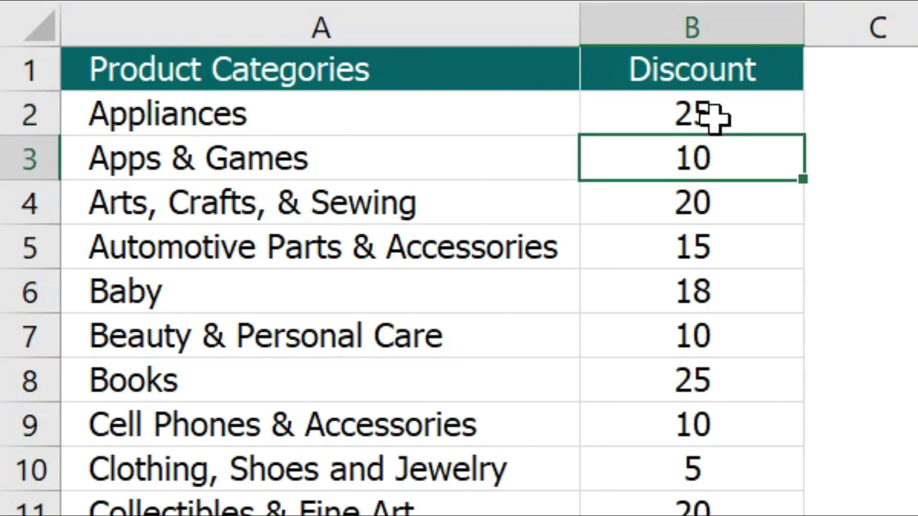
pyautogui.click(714, 118)
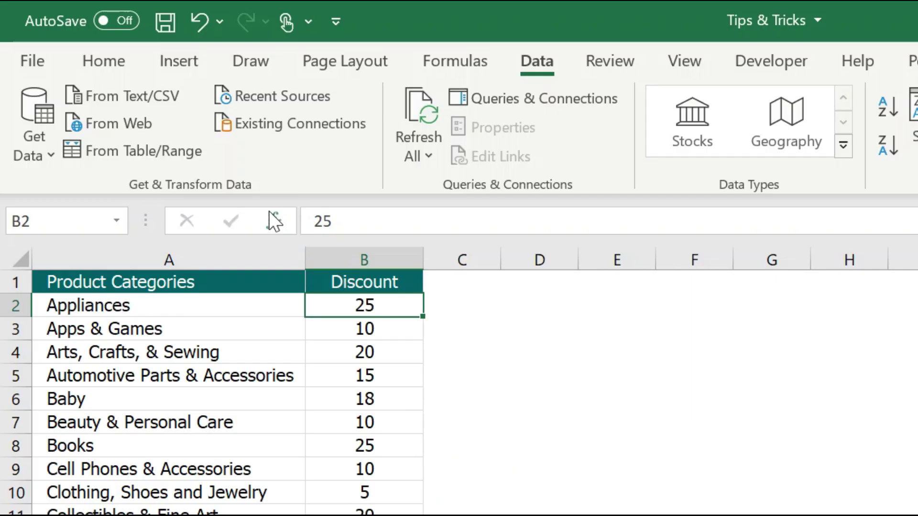
pyautogui.click(104, 61)
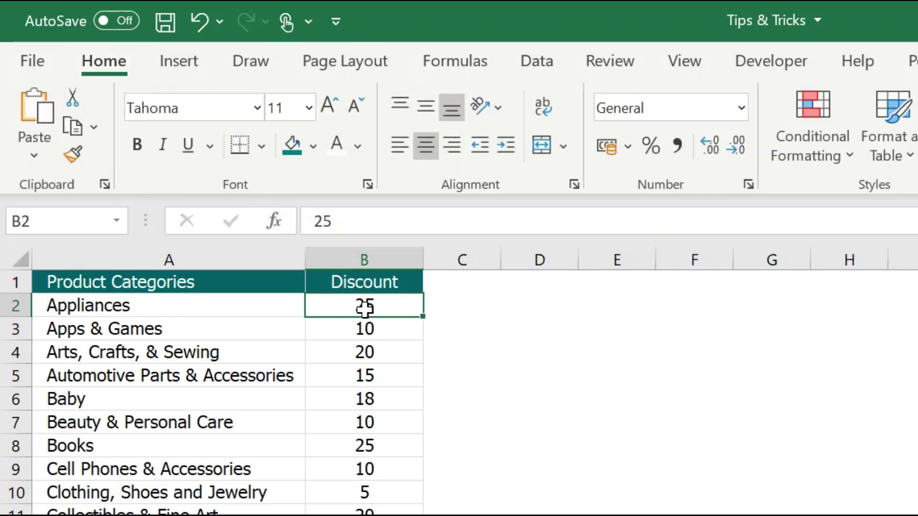
pyautogui.click(648, 155)
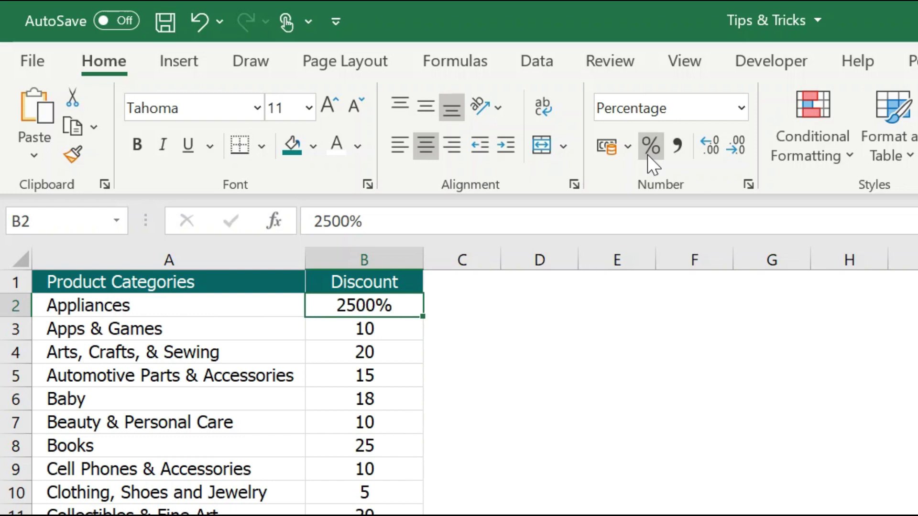
pyautogui.hotkey('ctrl', 'z')
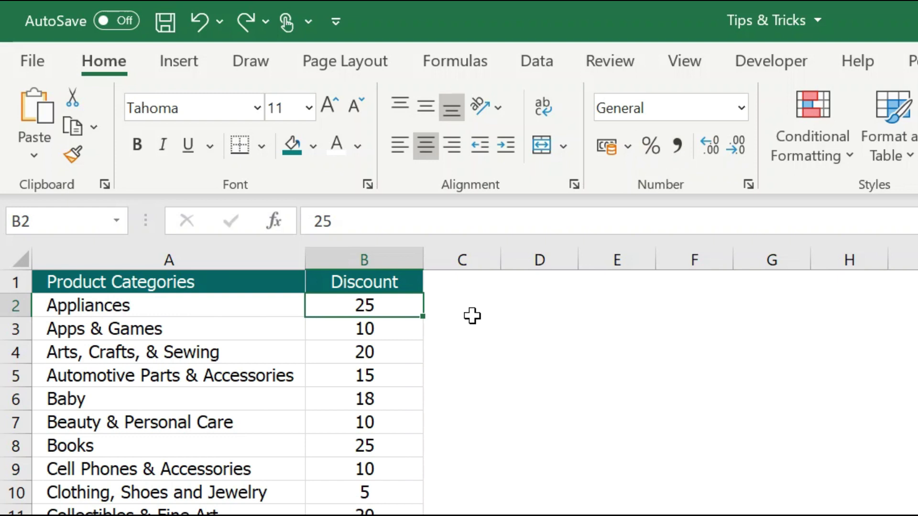
# Step: Enter 1% in the empty cell F4 and copy that cell
pyautogui.click(677, 350)
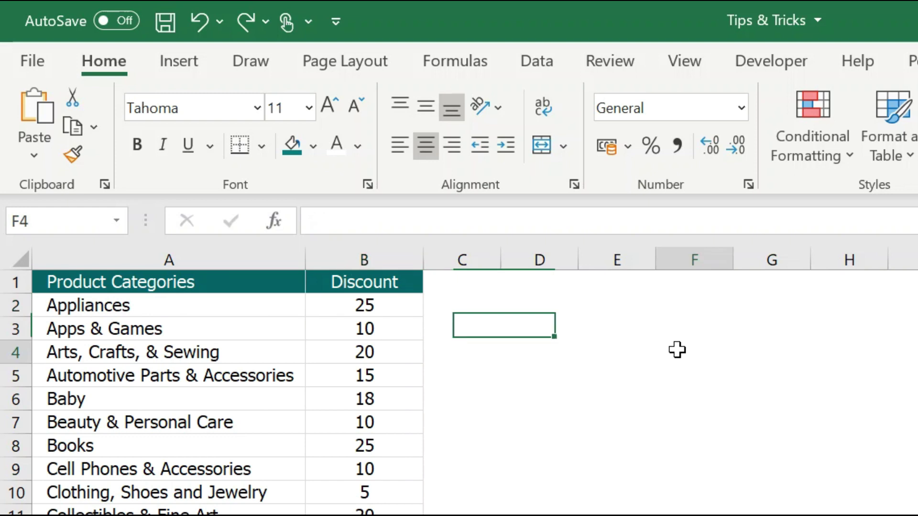
pyautogui.write('1%')
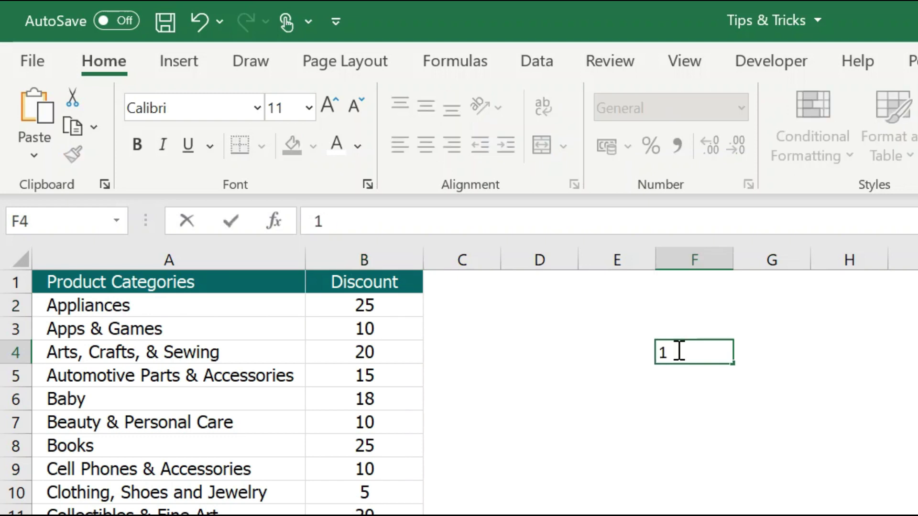
pyautogui.press('Return')
pyautogui.click(676, 350)
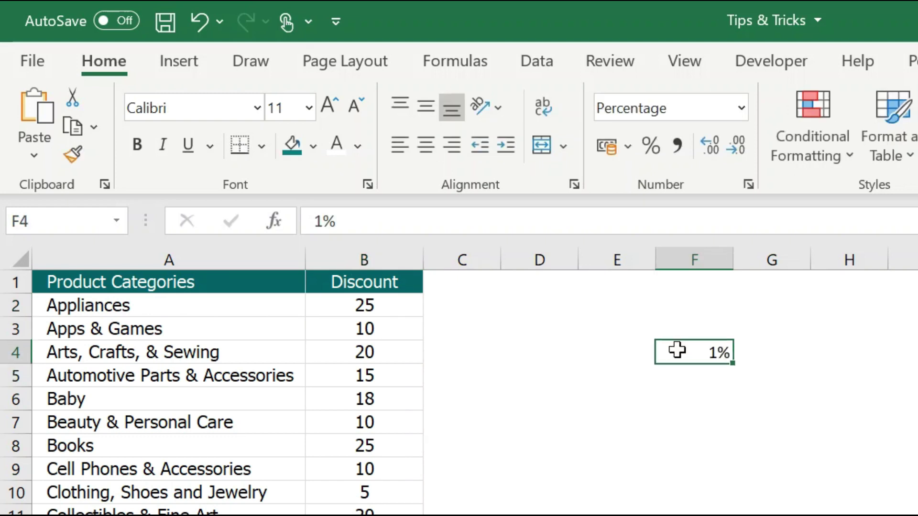
pyautogui.hotkey('ctrl', 'c')
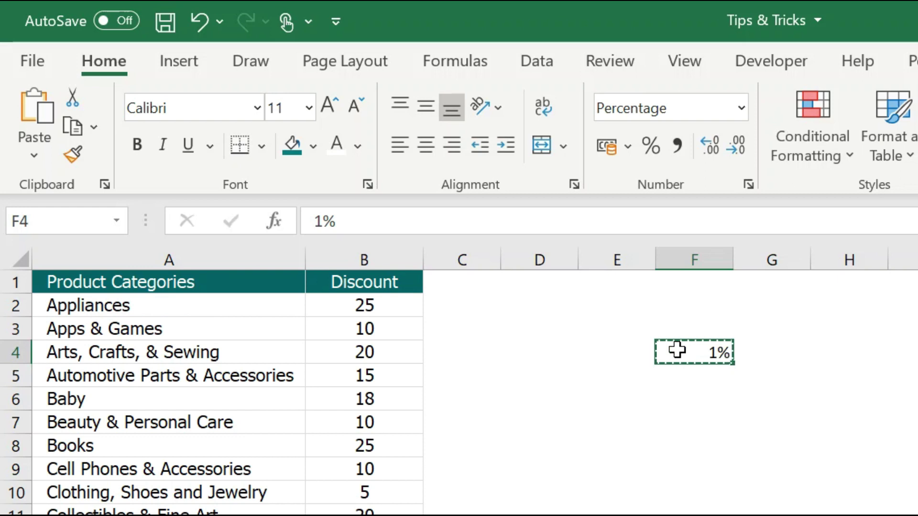
# Step: Multiply all discounts from B2 down by the copied 1% using Paste Special with Values and number formats, and clear the helper cell F4
pyautogui.click(380, 307)
pyautogui.hotkey('ctrl', 'shift', 'Down')
pyautogui.scroll(-2, 379, 307)
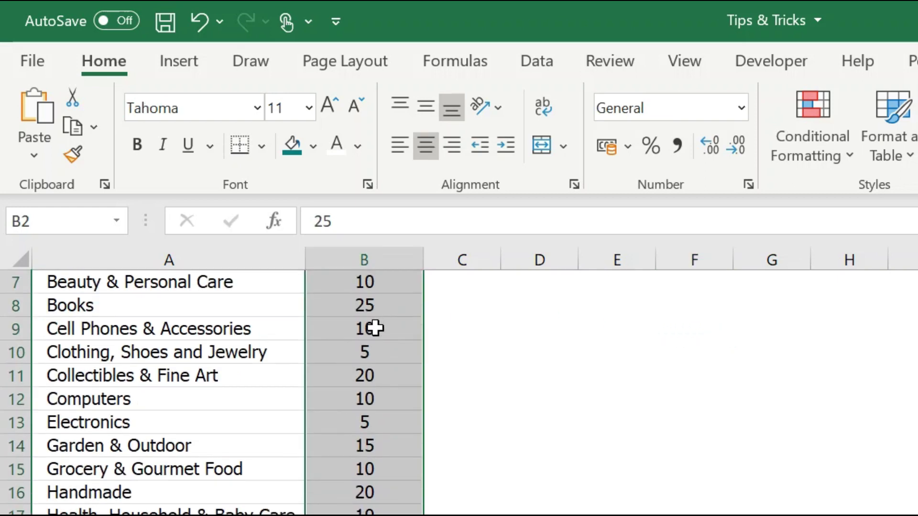
pyautogui.rightClick(375, 328)
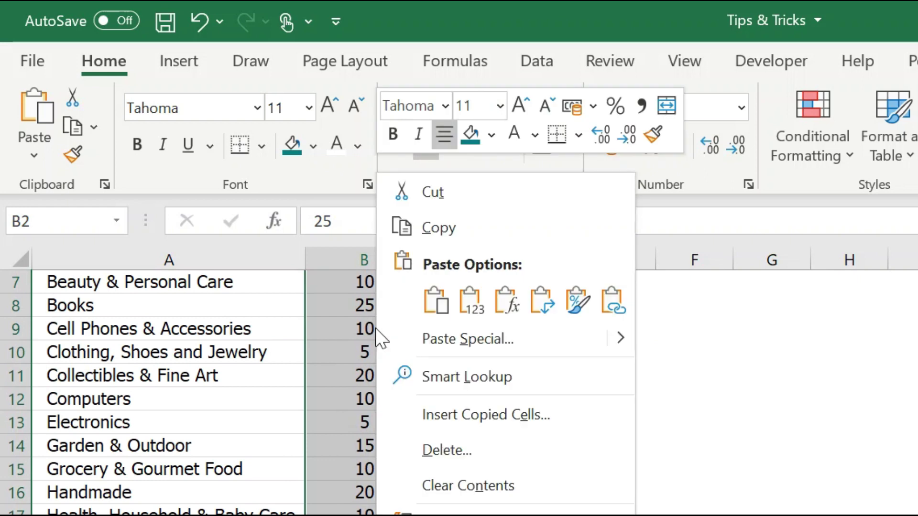
pyautogui.click(446, 342)
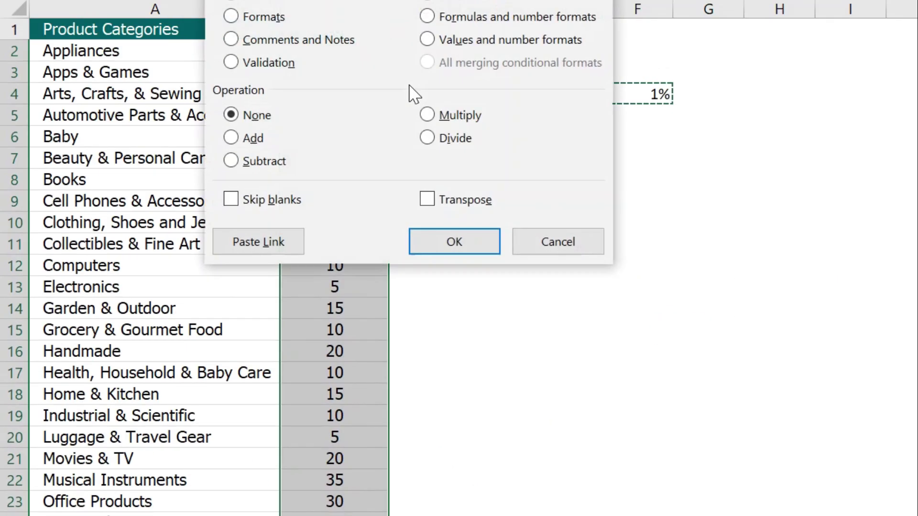
pyautogui.moveTo(369, 1); pyautogui.dragTo(433, 144)
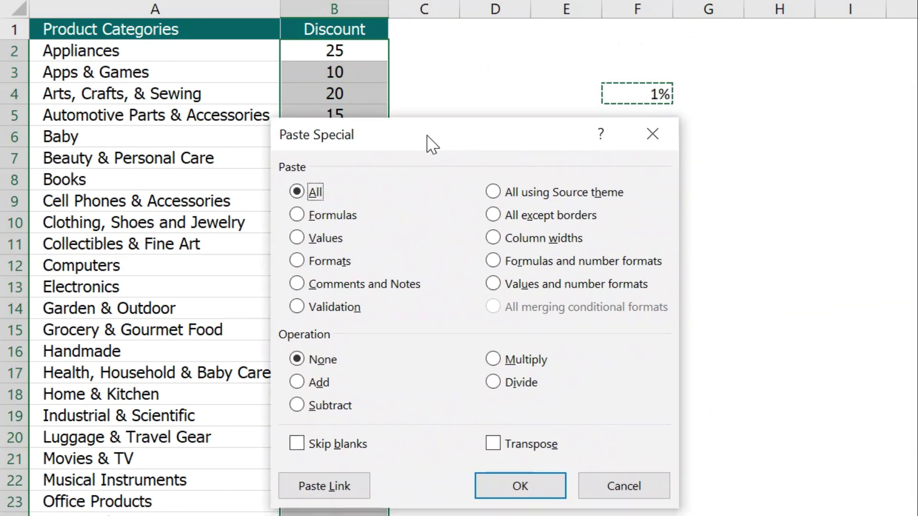
pyautogui.click(529, 362)
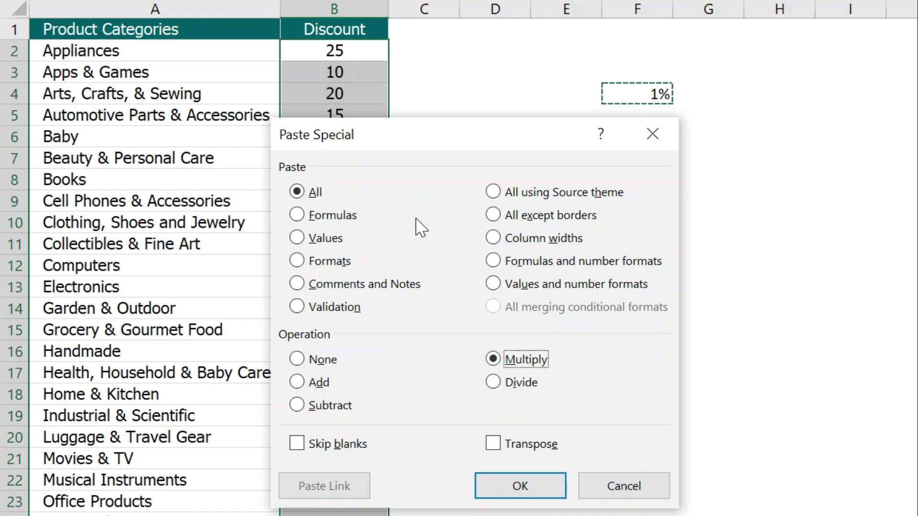
pyautogui.click(527, 287)
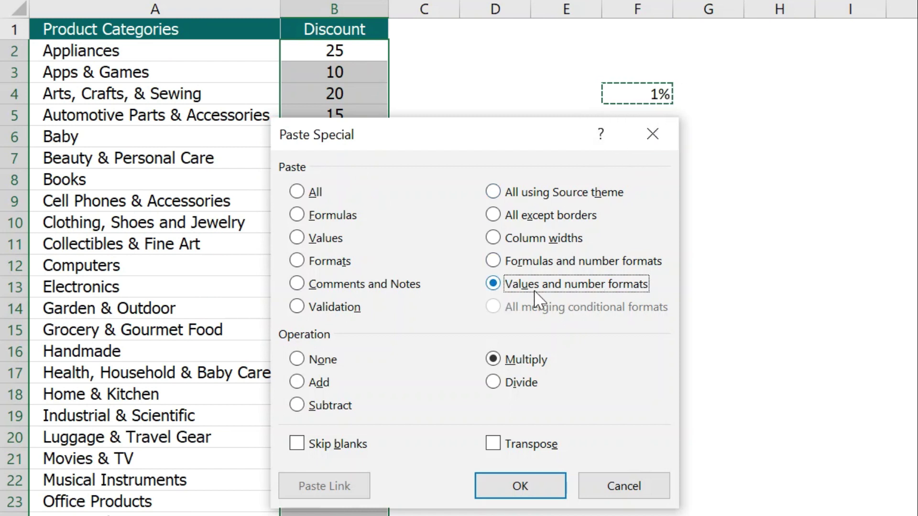
pyautogui.click(506, 485)
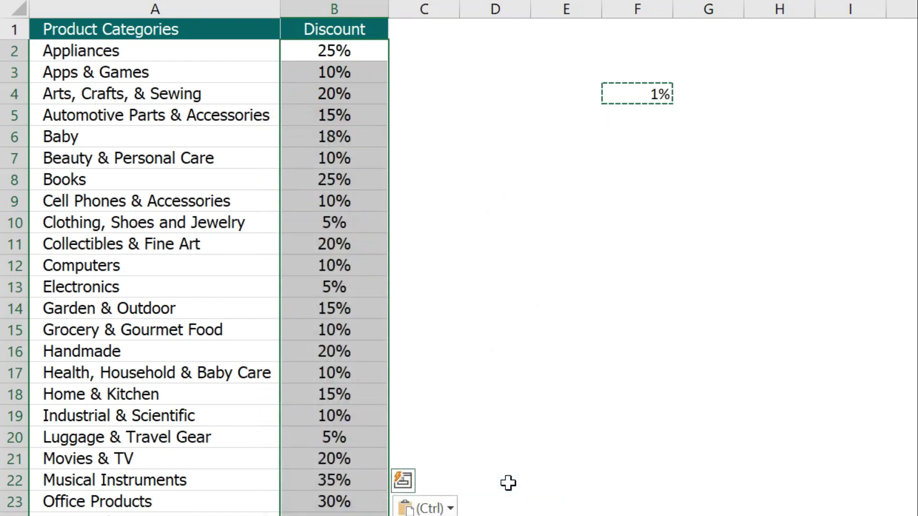
pyautogui.click(652, 94)
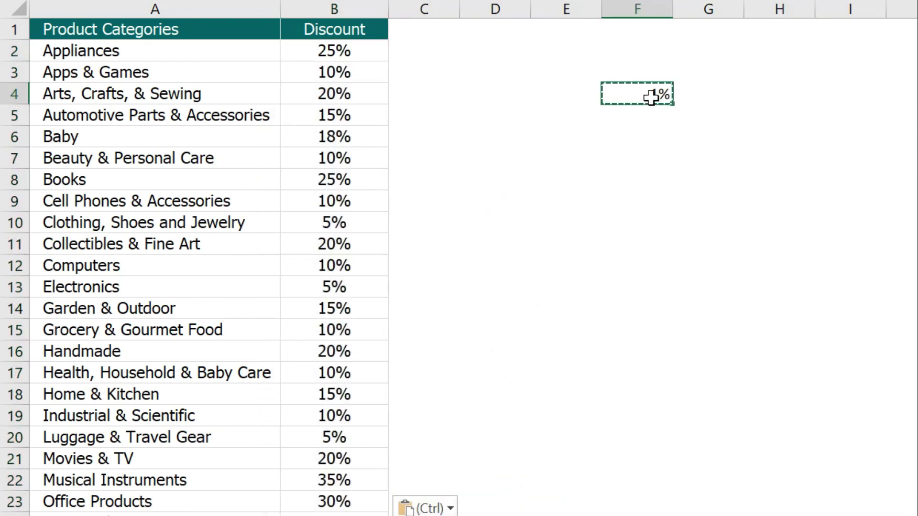
pyautogui.press('Delete')
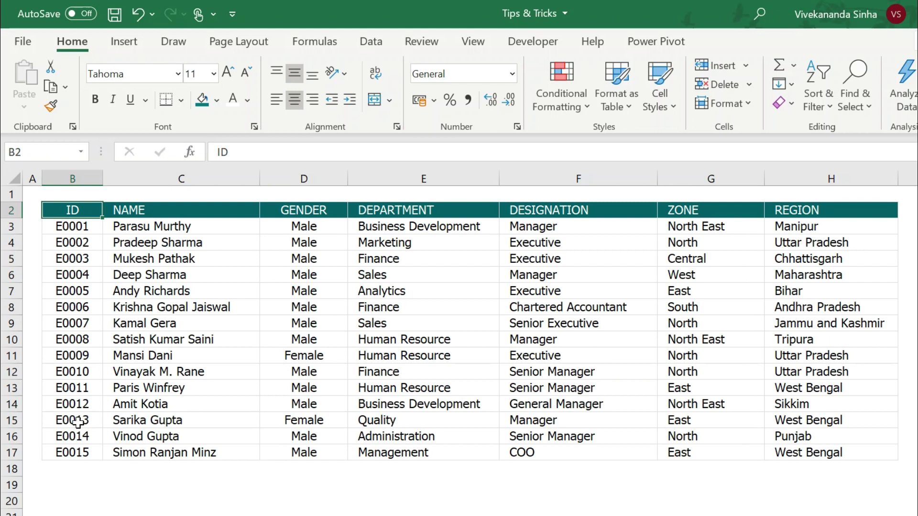
# Step: Move the record in B15:H15 up to row 12, inserting it between the existing records without overwriting any
pyautogui.moveTo(78, 421); pyautogui.dragTo(792, 414)
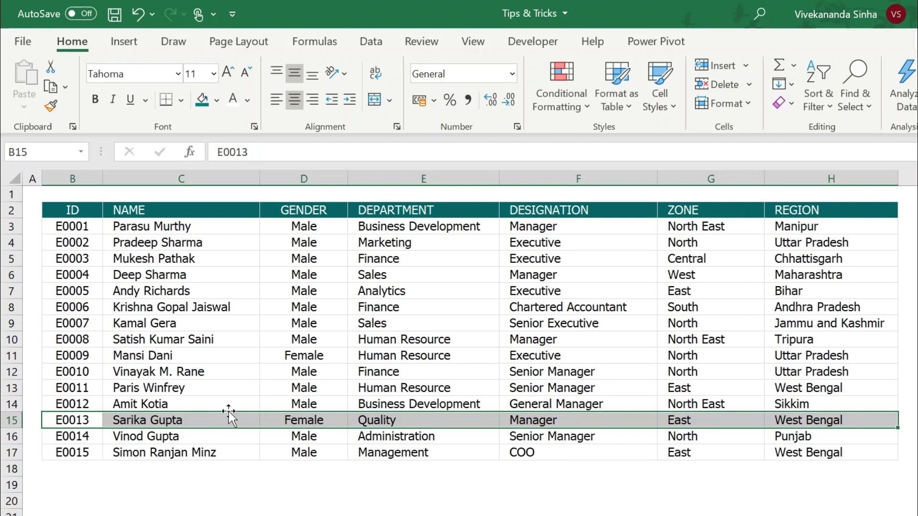
pyautogui.moveTo(221, 413); pyautogui.dragTo(219, 368)
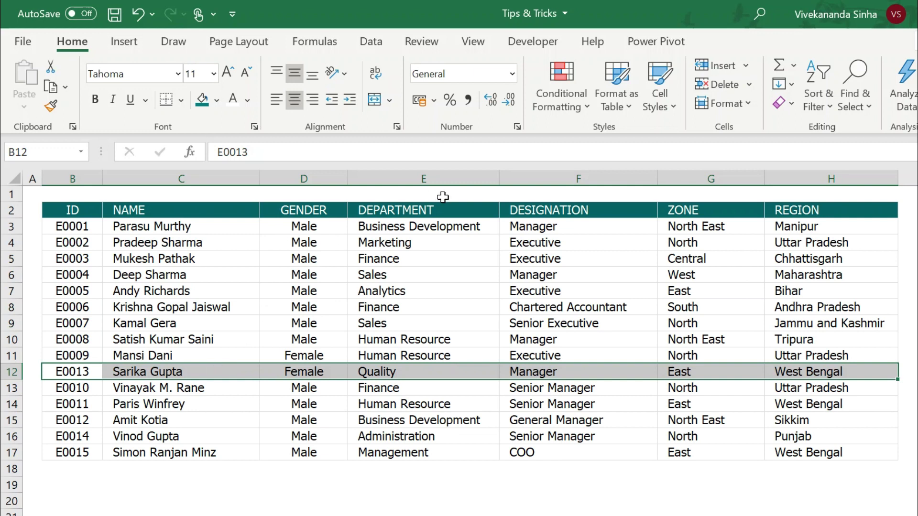
# Step: Move the DESIGNATION column F2:F17 between NAME and GENDER without overwriting data, and widen column D to fit its entries
pyautogui.click(555, 211)
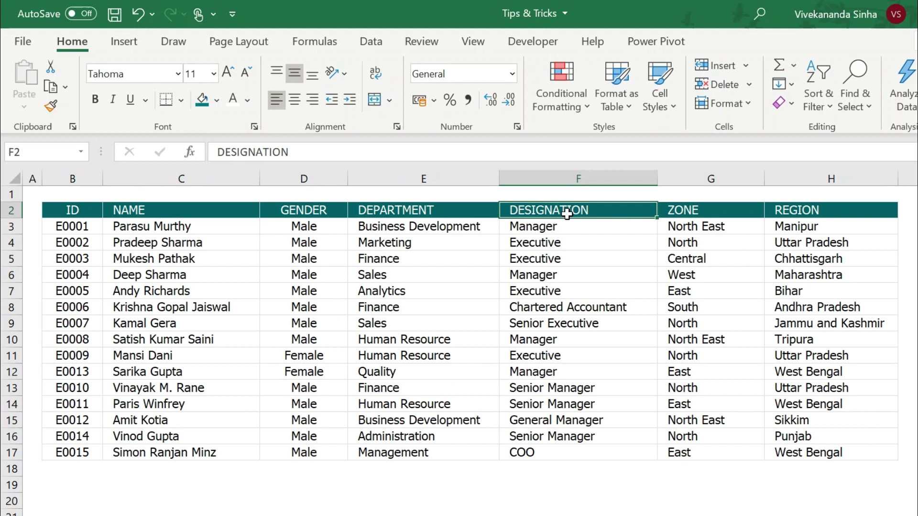
pyautogui.moveTo(567, 218); pyautogui.dragTo(572, 452)
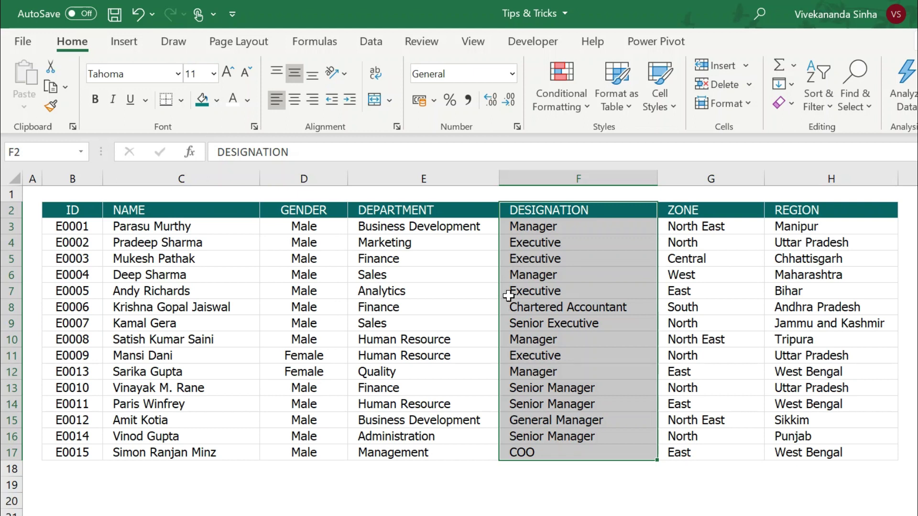
pyautogui.moveTo(499, 334); pyautogui.dragTo(258, 311)
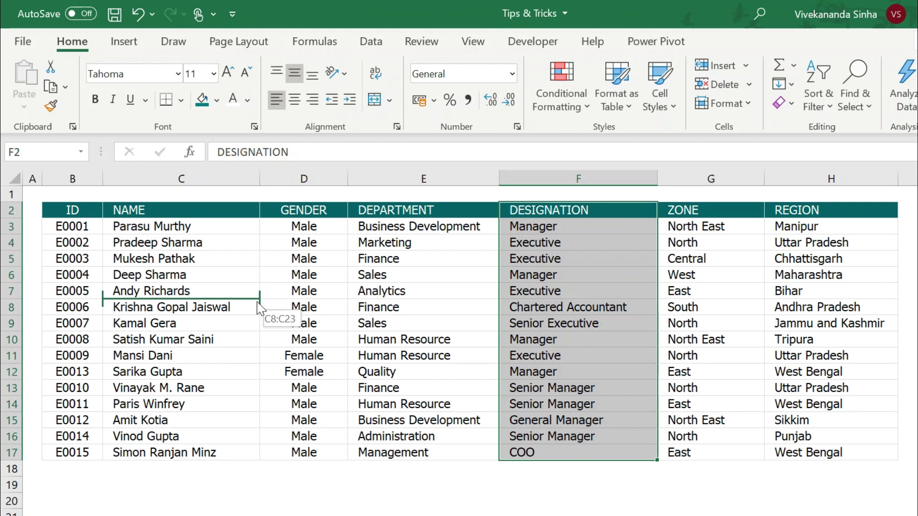
pyautogui.moveTo(258, 309); pyautogui.dragTo(267, 339)
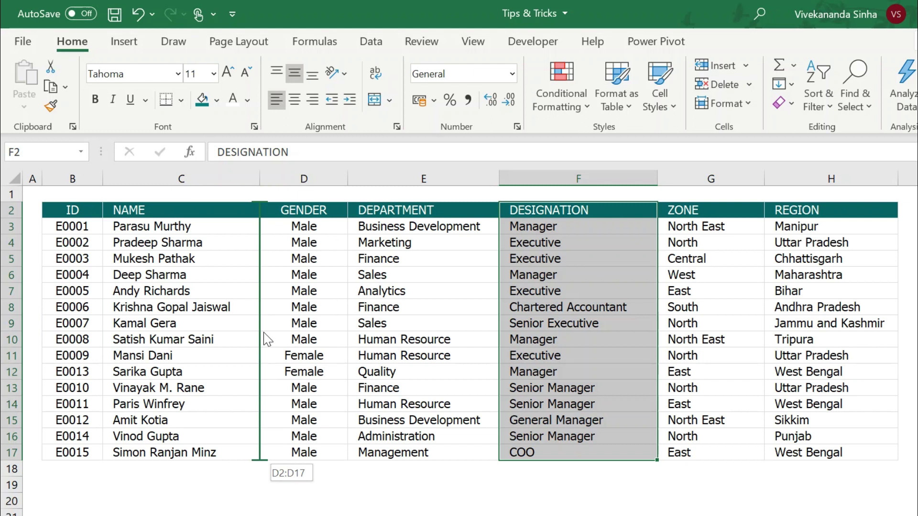
pyautogui.moveTo(264, 333); pyautogui.dragTo(263, 333)
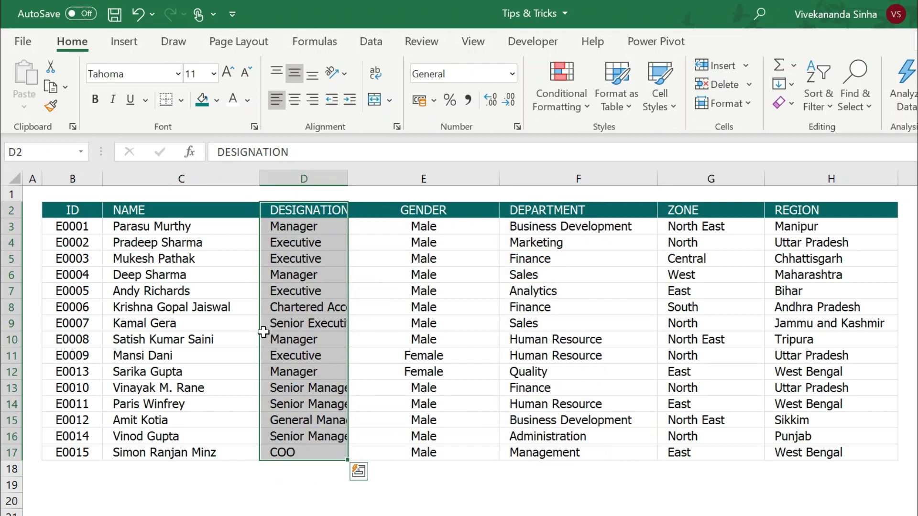
pyautogui.moveTo(348, 179); pyautogui.dragTo(372, 179)
pyautogui.doubleClick(373, 179)
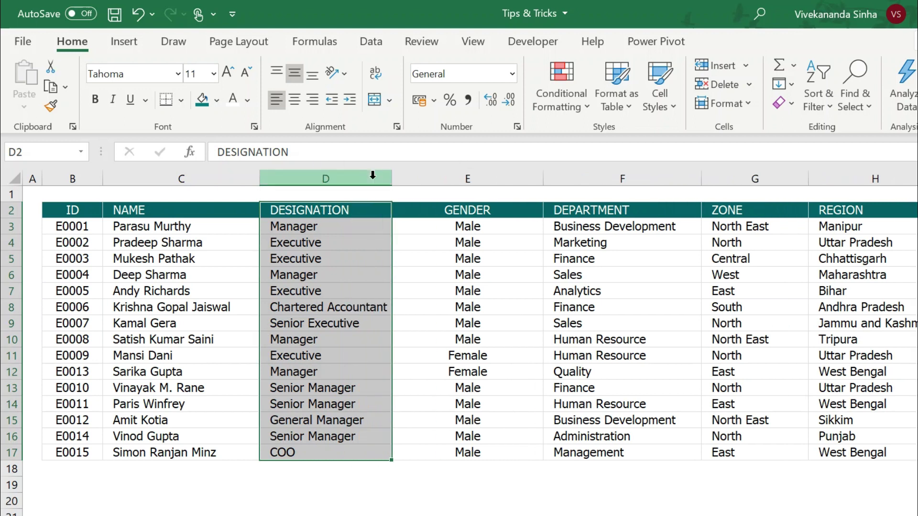
# Step: Move record E0003 in B5:H5 down between records E0011 and E0012, inserting it without overwriting any row
pyautogui.moveTo(75, 259); pyautogui.dragTo(850, 253)
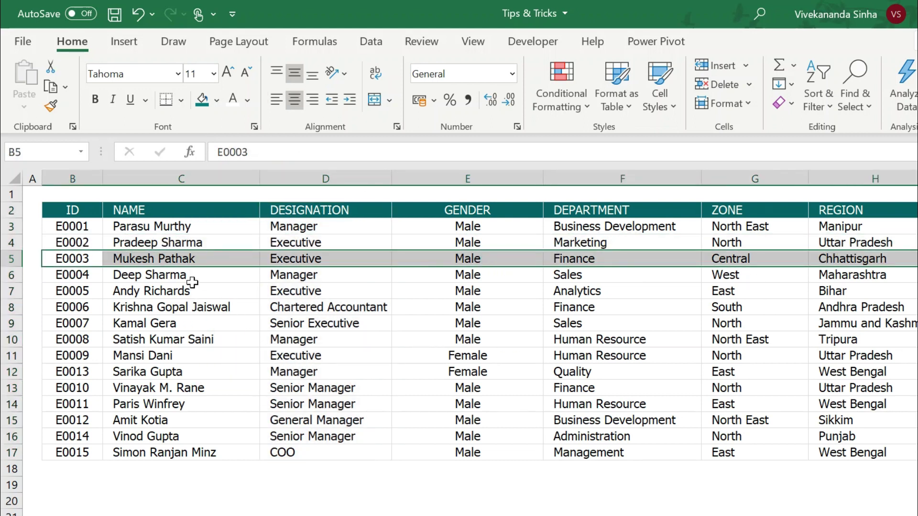
pyautogui.moveTo(221, 268); pyautogui.dragTo(223, 415)
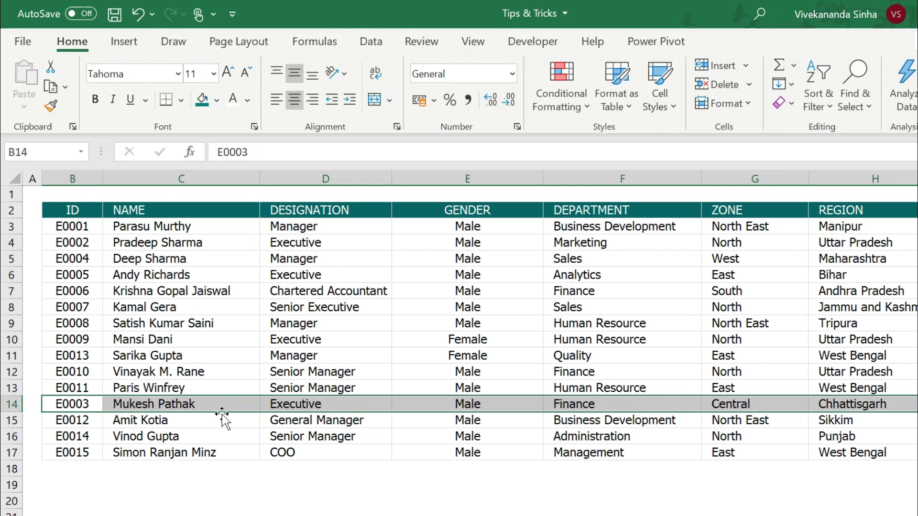
# Step: Undo the last change and try to move the single Analytics cell F6 down to F11 in the DEPARTMENT column
pyautogui.hotkey('ctrl', 'z')
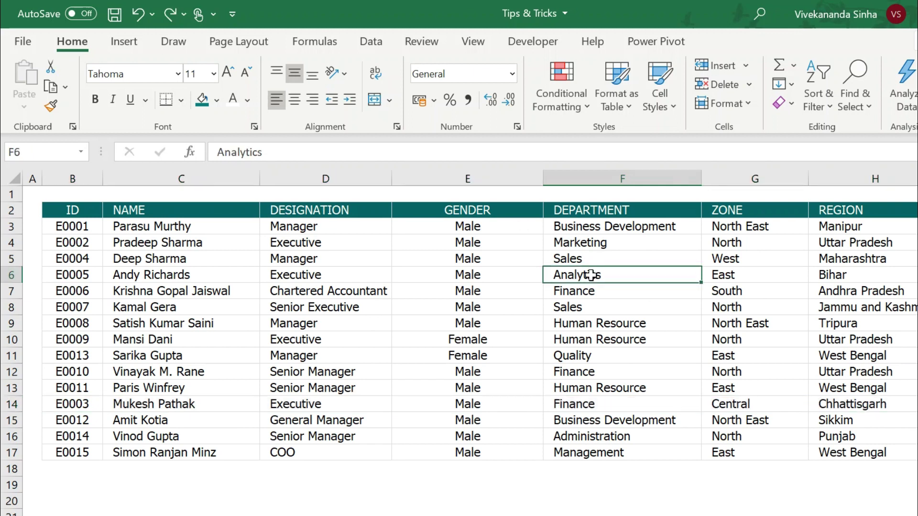
pyautogui.click(586, 357)
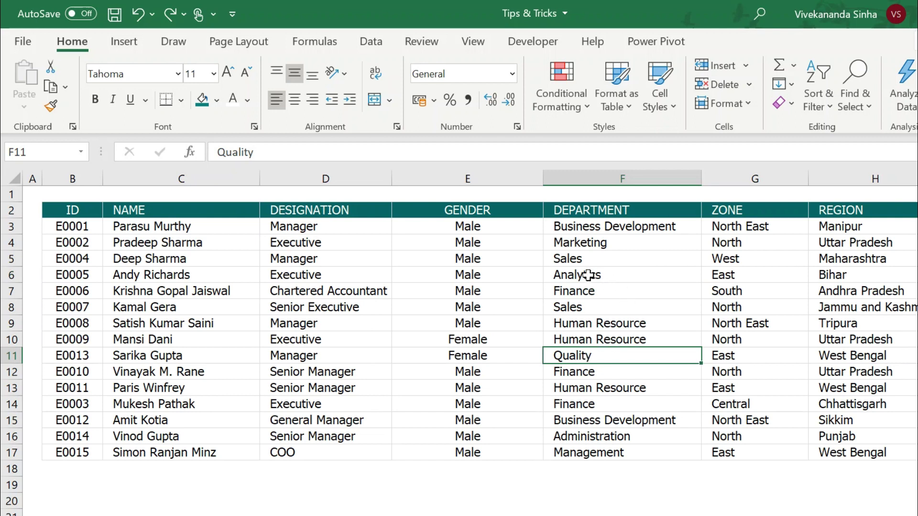
pyautogui.click(589, 275)
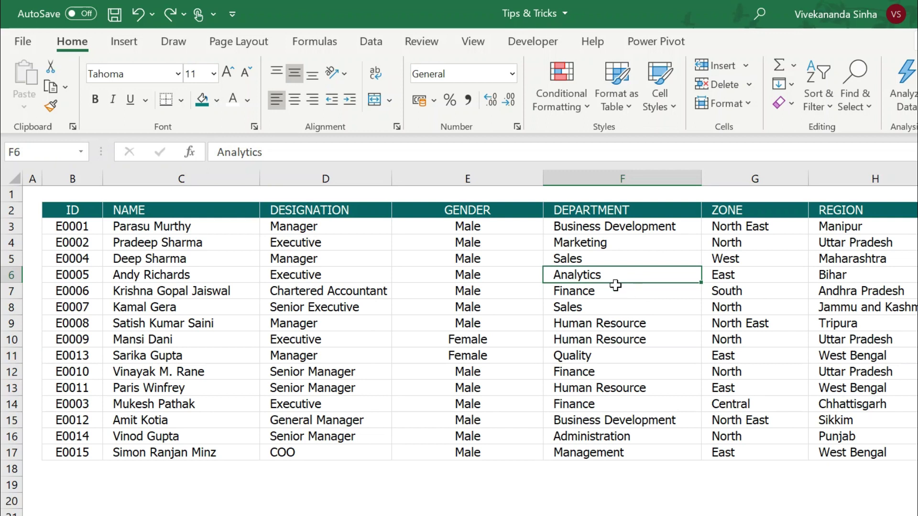
pyautogui.moveTo(615, 282); pyautogui.dragTo(612, 358)
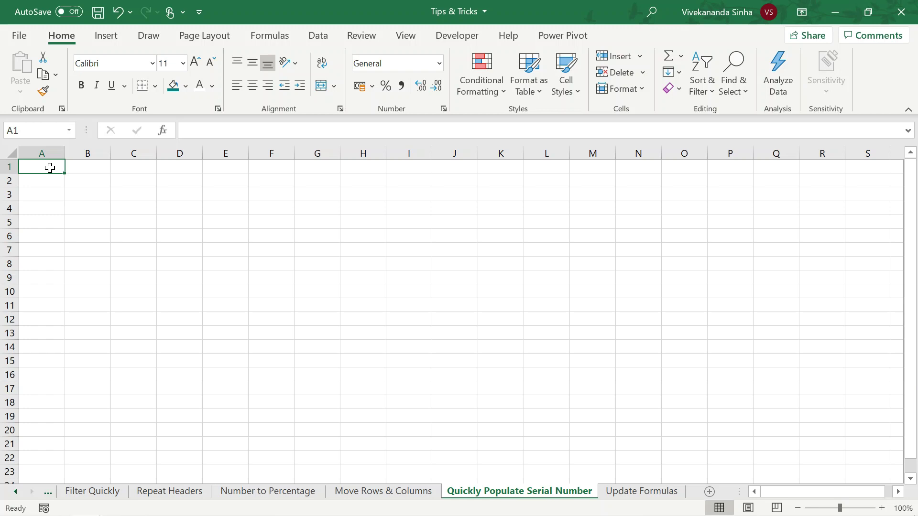
# Step: Enter 1 and 2 in C3 and C4, extend the series down to C21, and clear the whole range
pyautogui.click(136, 193)
pyautogui.write('1')
pyautogui.press('Return')
pyautogui.write('2')
pyautogui.press('Return')
pyautogui.moveTo(136, 194); pyautogui.dragTo(171, 456)
pyautogui.press('Delete')
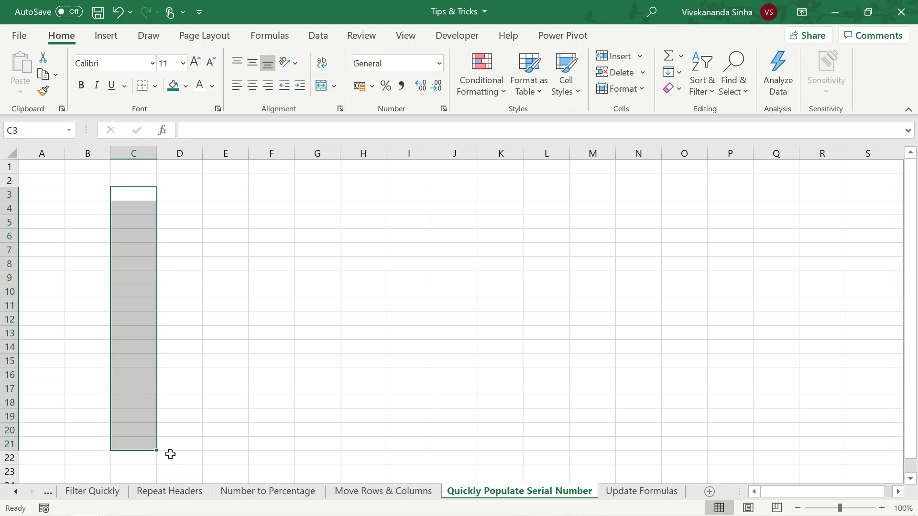
pyautogui.click(121, 198)
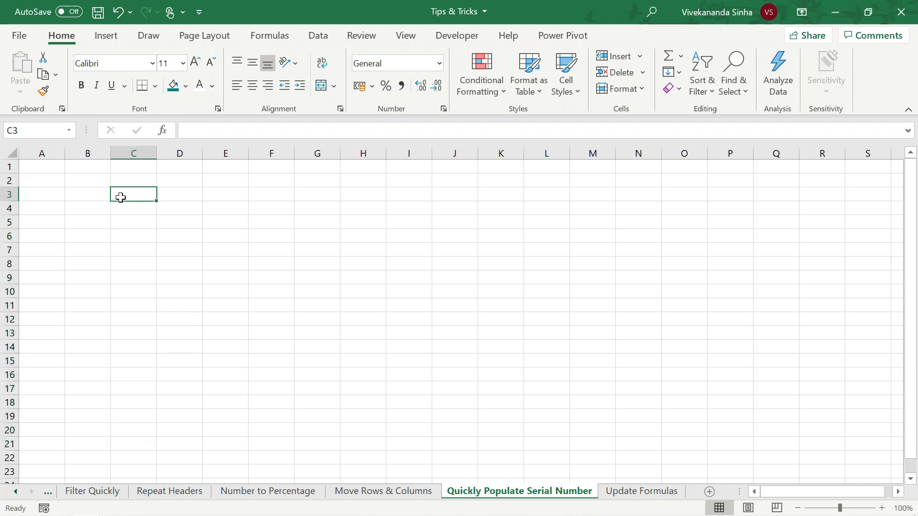
pyautogui.click(128, 211)
pyautogui.moveTo(157, 215); pyautogui.dragTo(161, 380)
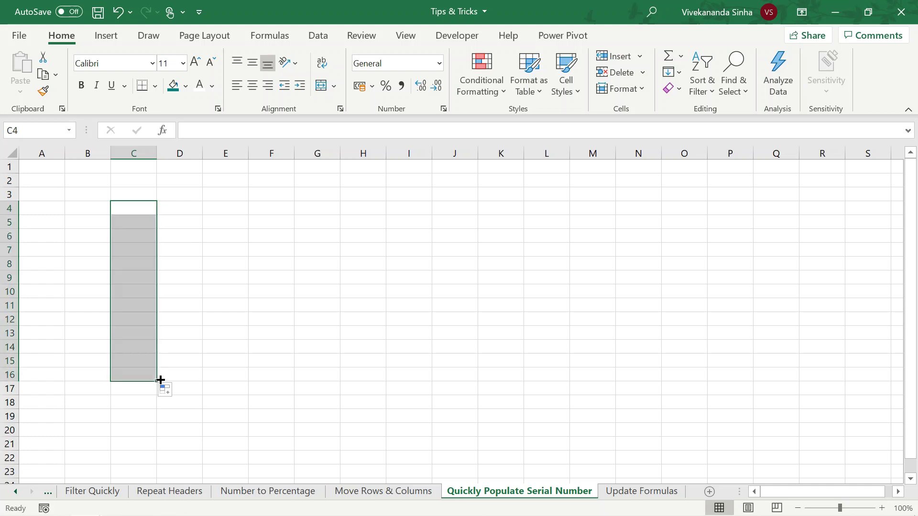
# Step: Enter the starting serial number 1 in cell C3
pyautogui.click(127, 191)
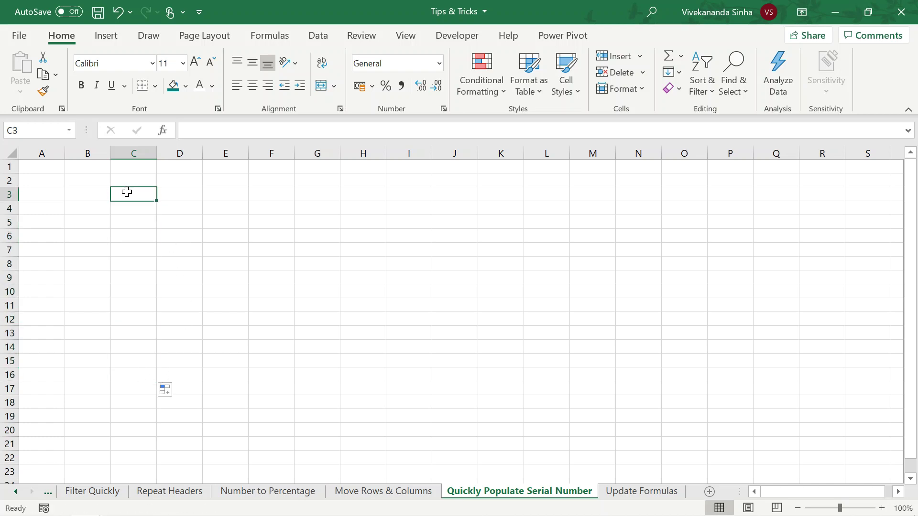
pyautogui.write('1')
pyautogui.press('Return')
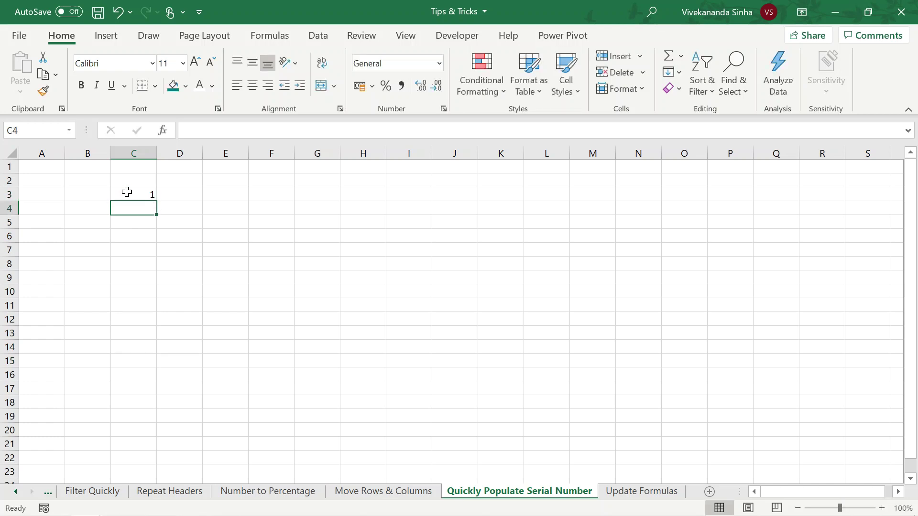
# Step: Fill a linear series down the column from C3 with step value 1 and stop value 500, and check its end
pyautogui.click(127, 191)
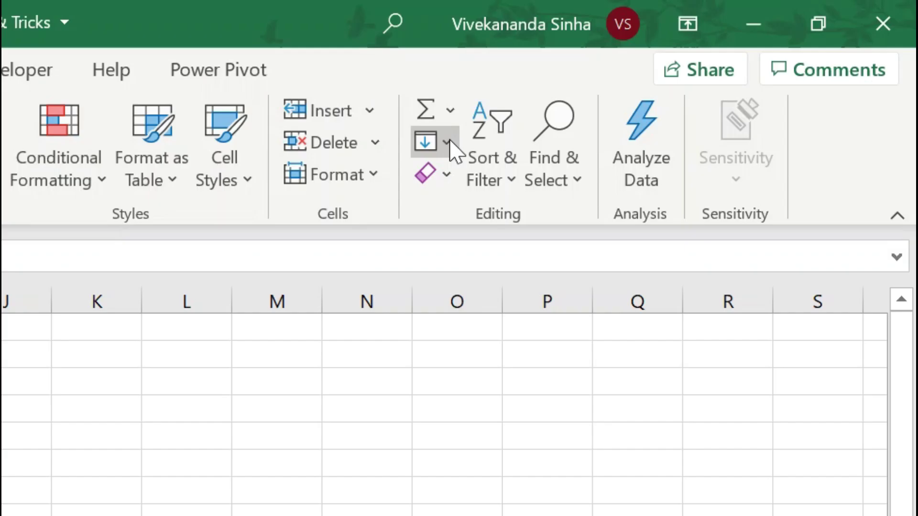
pyautogui.click(449, 142)
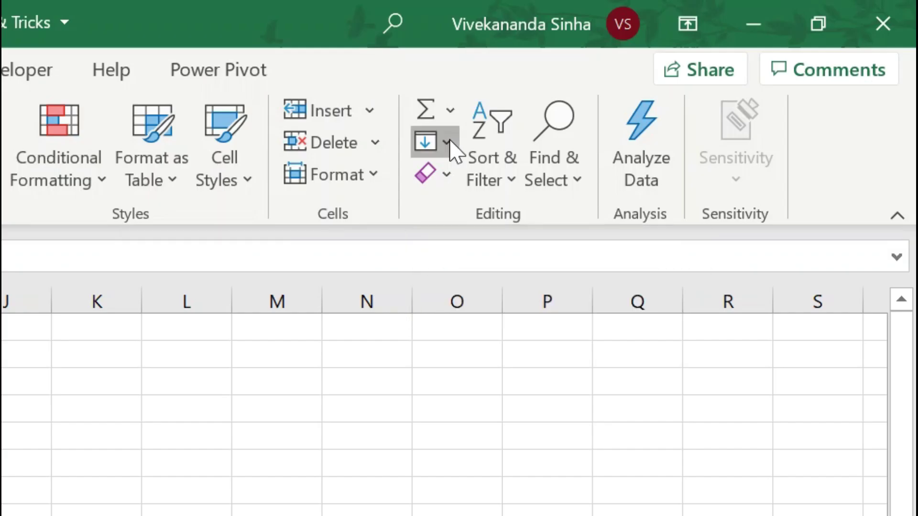
pyautogui.click(514, 395)
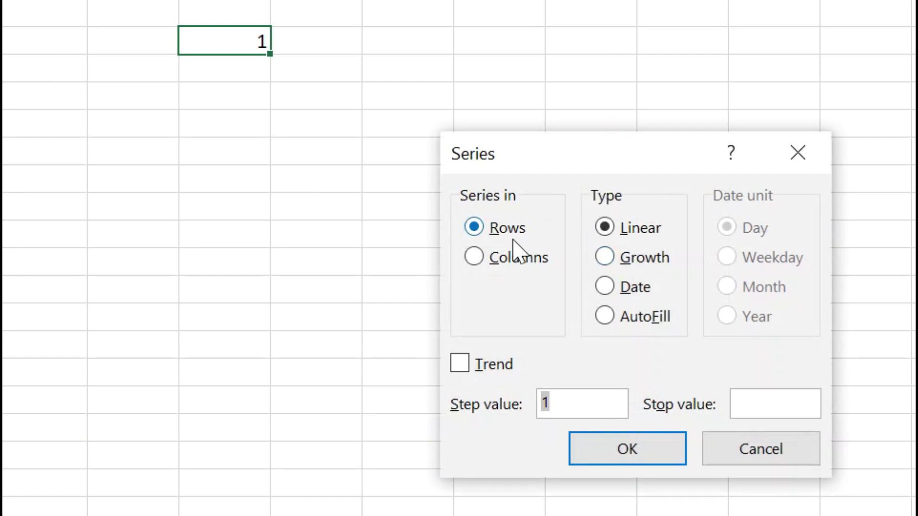
pyautogui.click(497, 263)
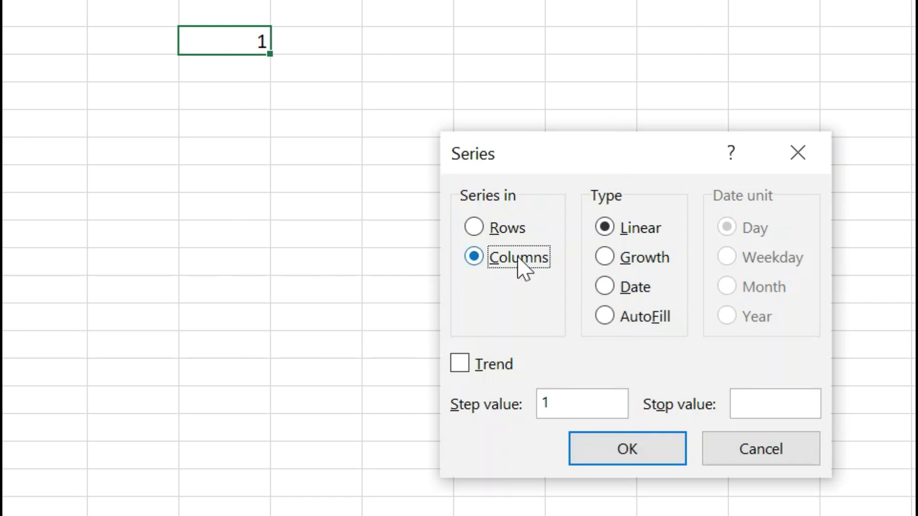
pyautogui.click(586, 410)
pyautogui.click(760, 404)
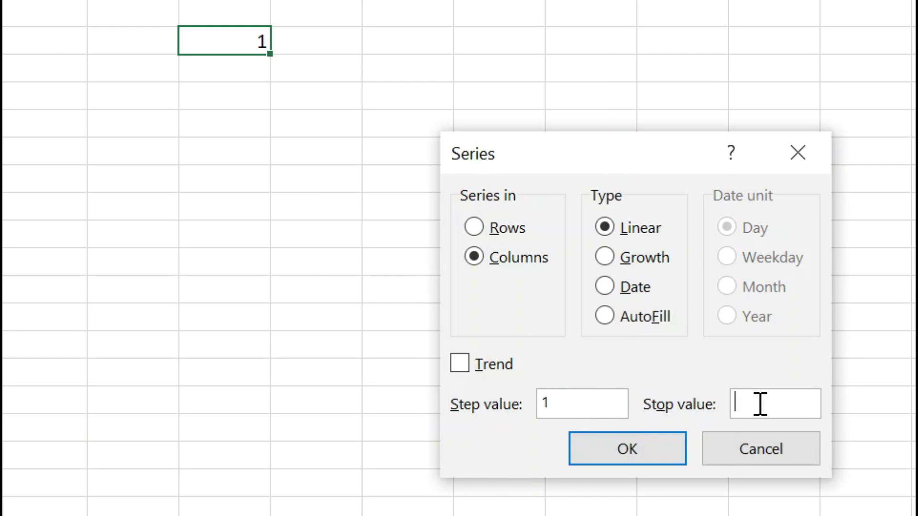
pyautogui.write('500')
pyautogui.click(645, 454)
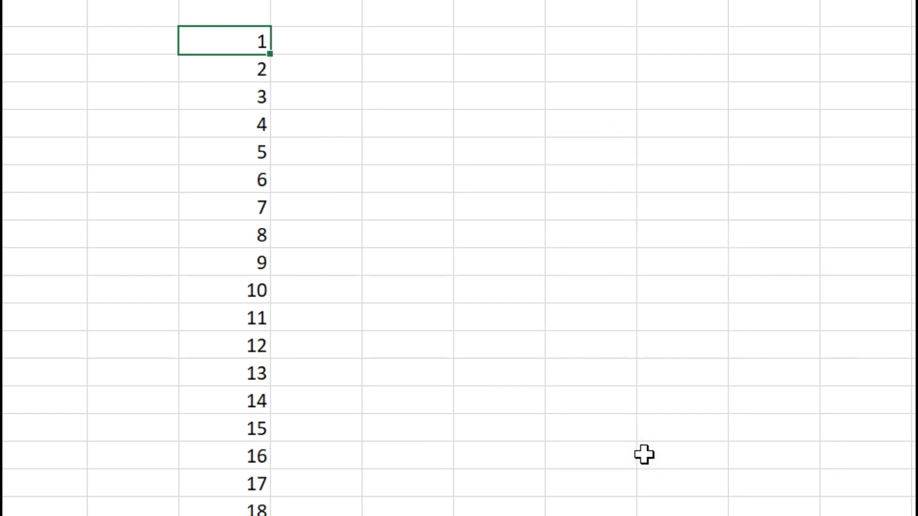
pyautogui.hotkey('ctrl', 'Down')
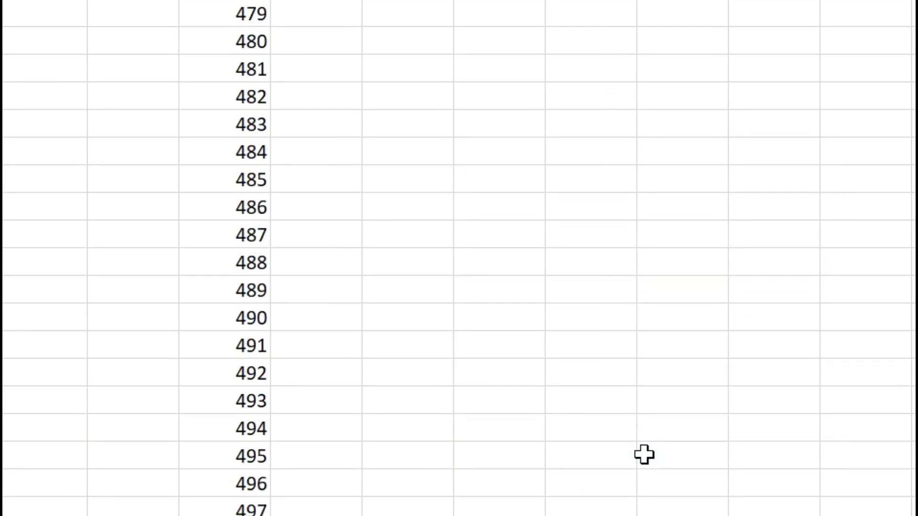
pyautogui.hotkey('ctrl', 'Up')
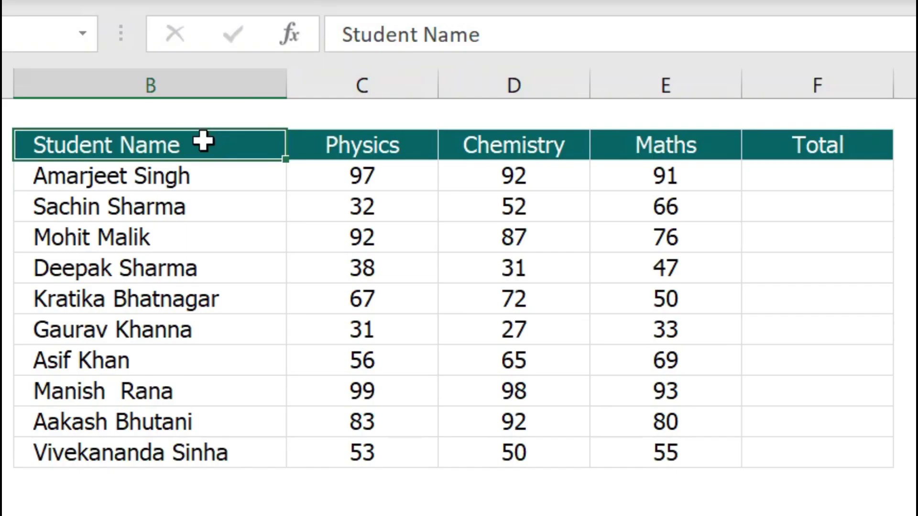
# Step: Enter the formula =SUM(C3:E3) in F3 to total the first student's marks
pyautogui.press('Right')
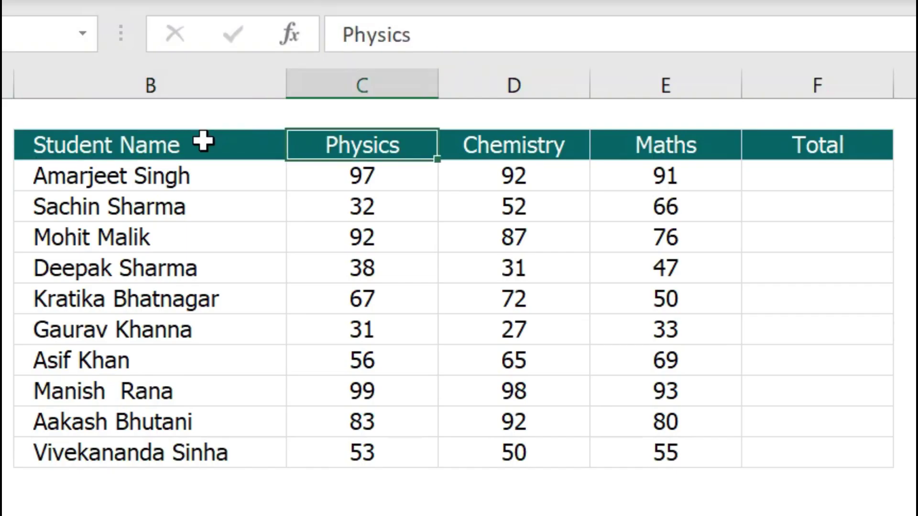
pyautogui.press('Right')
pyautogui.press('Right')
pyautogui.press('Right')
pyautogui.press('Down')
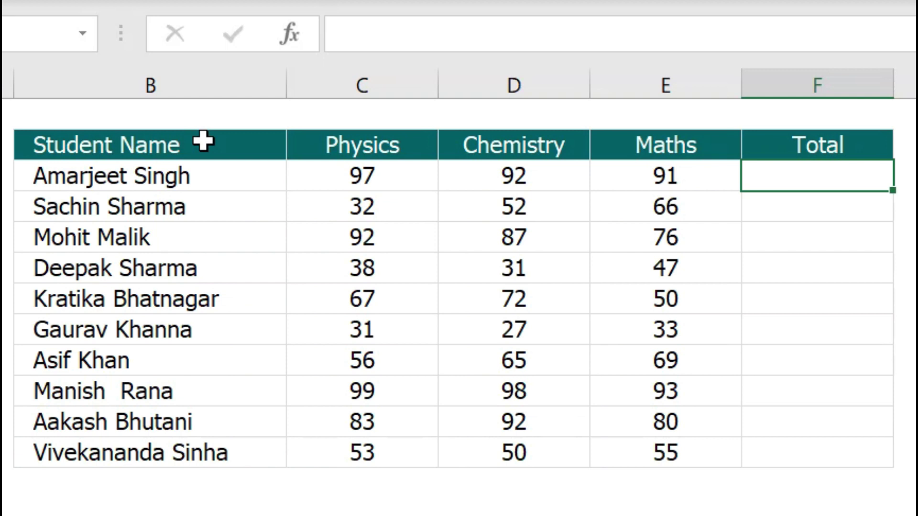
pyautogui.write('=')
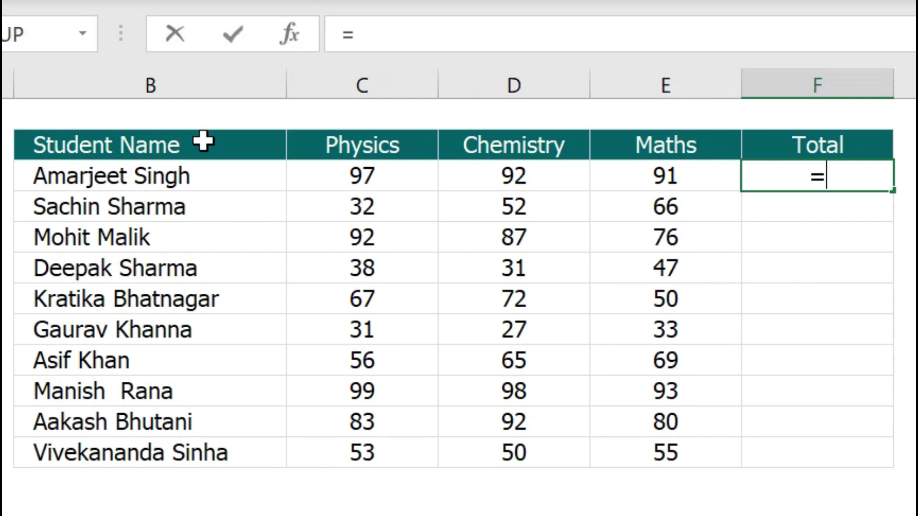
pyautogui.write('sum')
pyautogui.press('Tab')
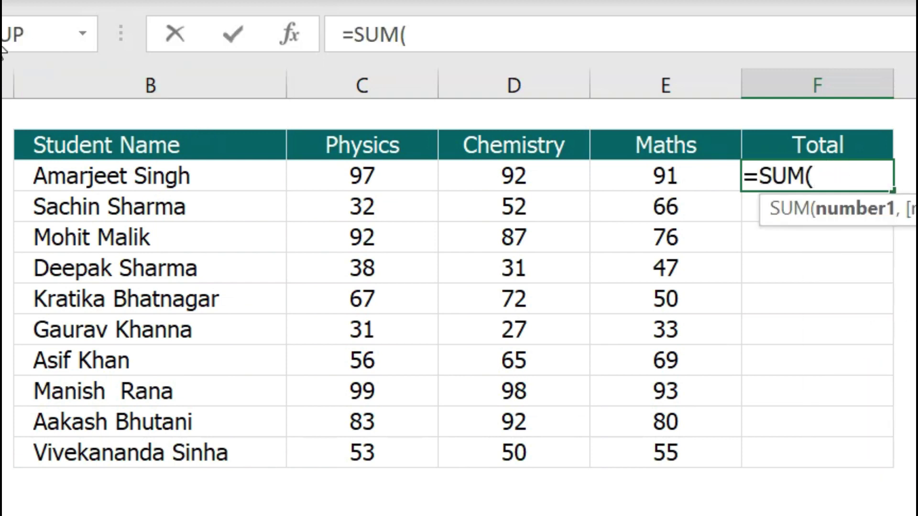
pyautogui.moveTo(314, 177); pyautogui.dragTo(619, 180)
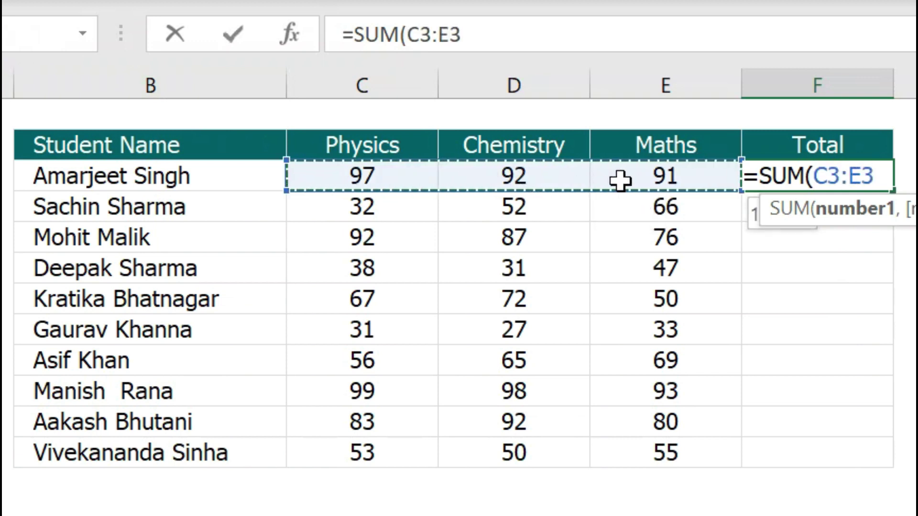
pyautogui.write(')')
pyautogui.press('Return')
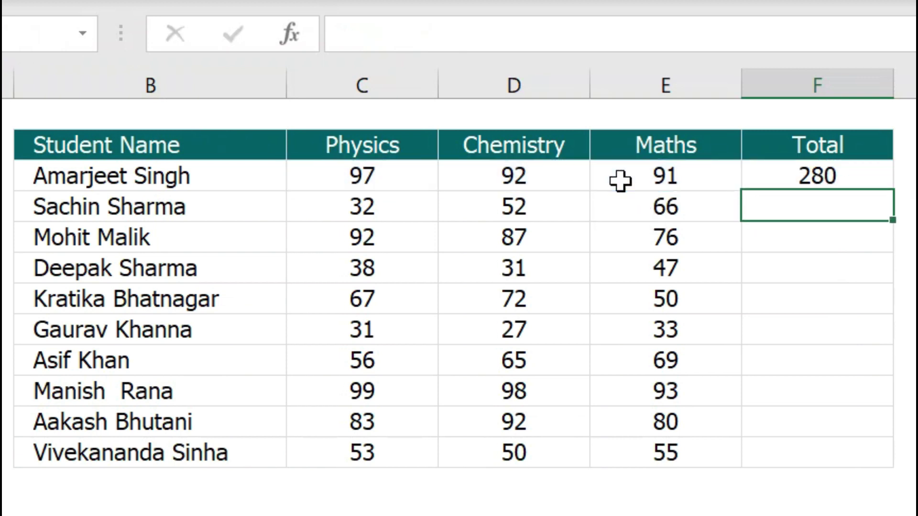
# Step: Fill the Total formula from F3 down to the last student, and check that student's Physics, Chemistry and Maths marks
pyautogui.click(835, 178)
pyautogui.doubleClick(893, 191)
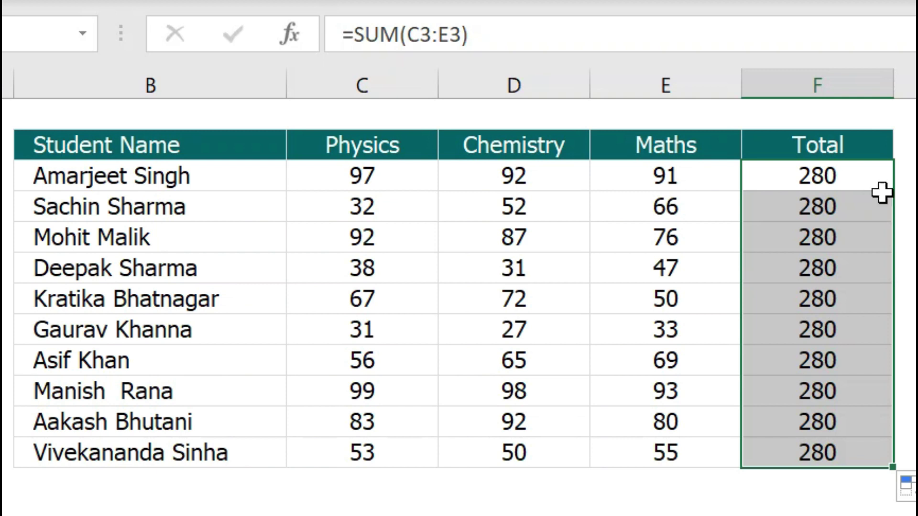
pyautogui.click(269, 448)
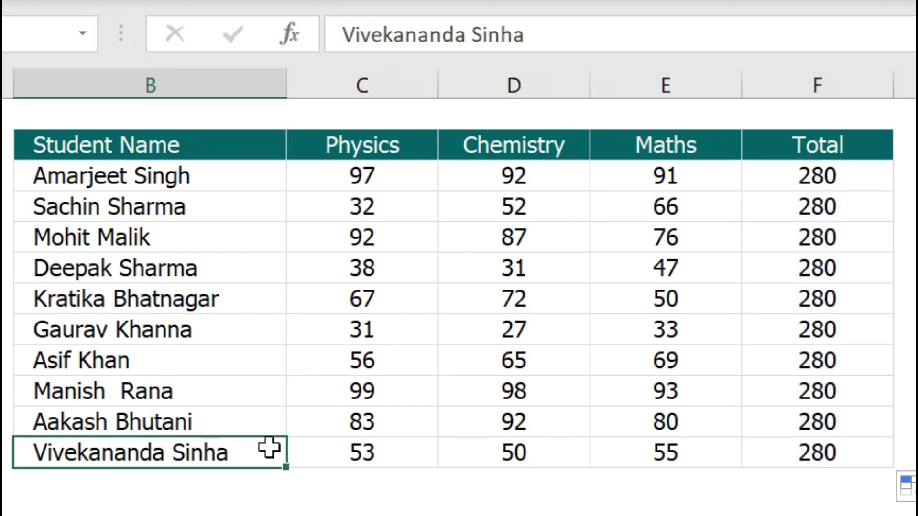
pyautogui.press('Right')
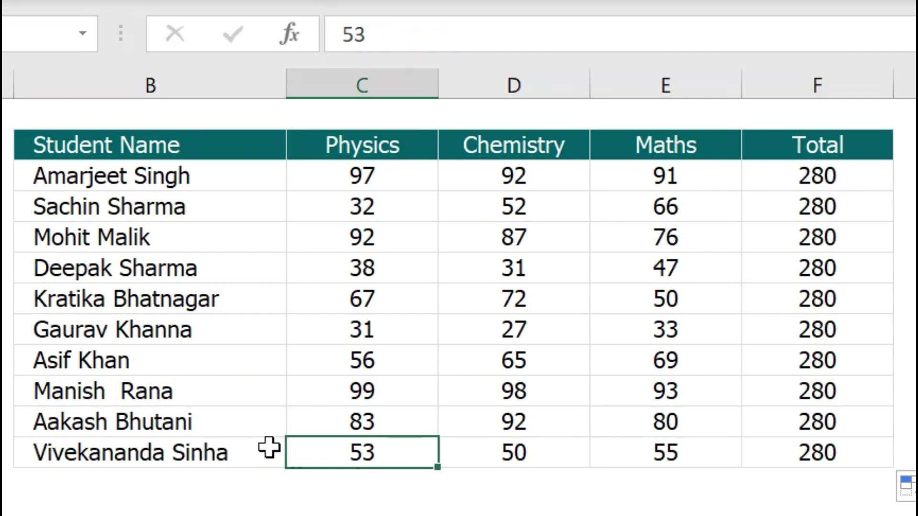
pyautogui.press('Right')
pyautogui.press('Right')
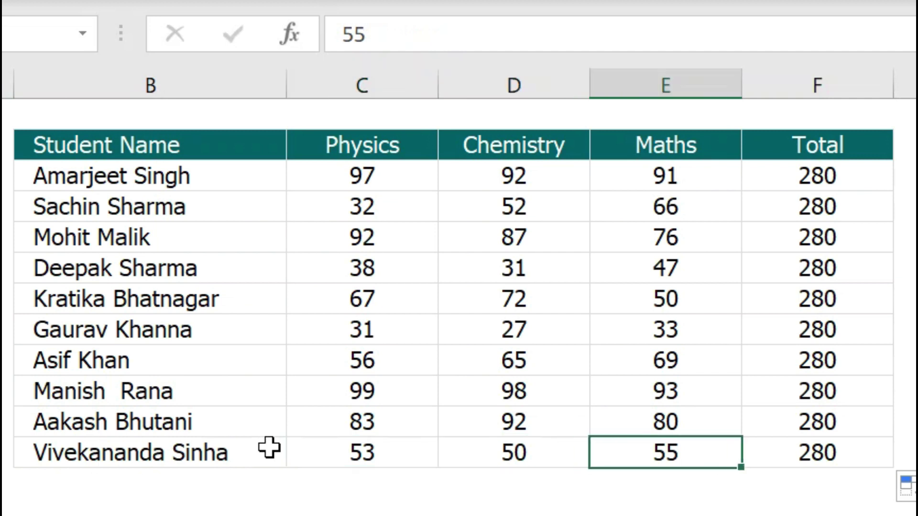
# Step: Set the workbook's calculation option to Automatic so the Total formulas update
pyautogui.press('Right')
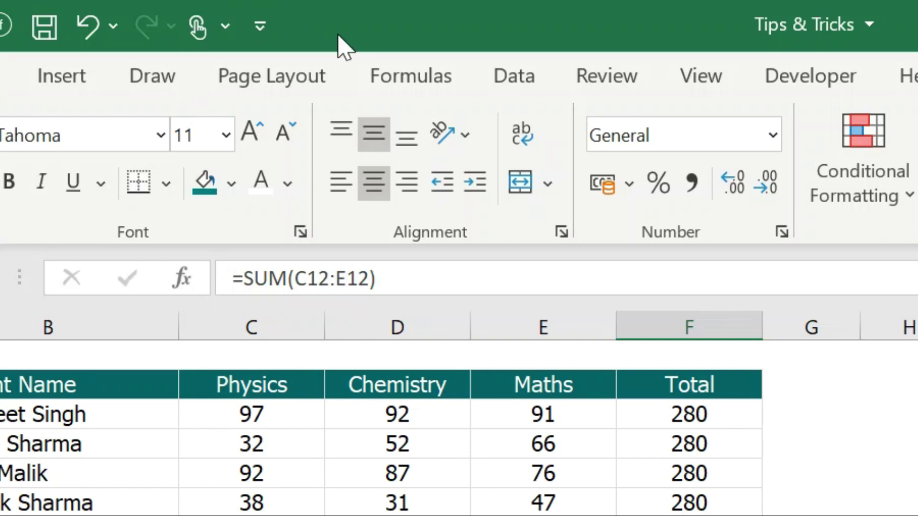
pyautogui.click(408, 85)
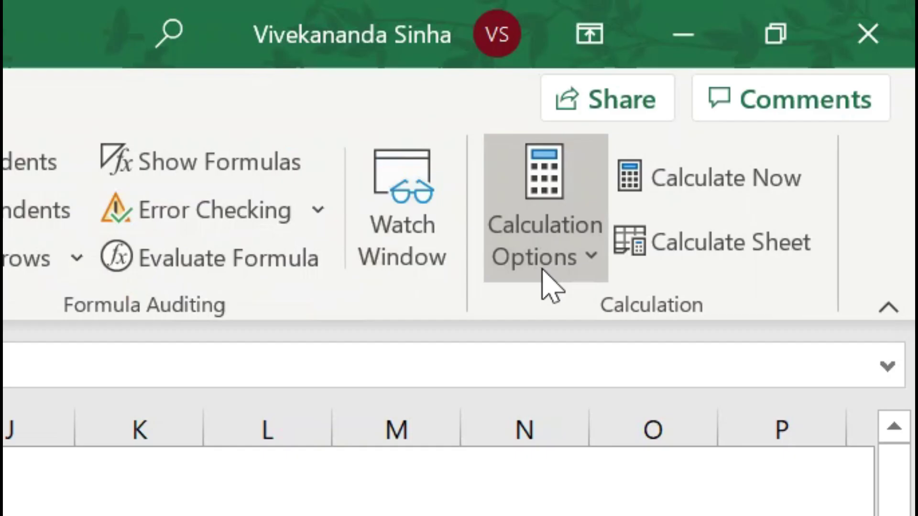
pyautogui.click(543, 270)
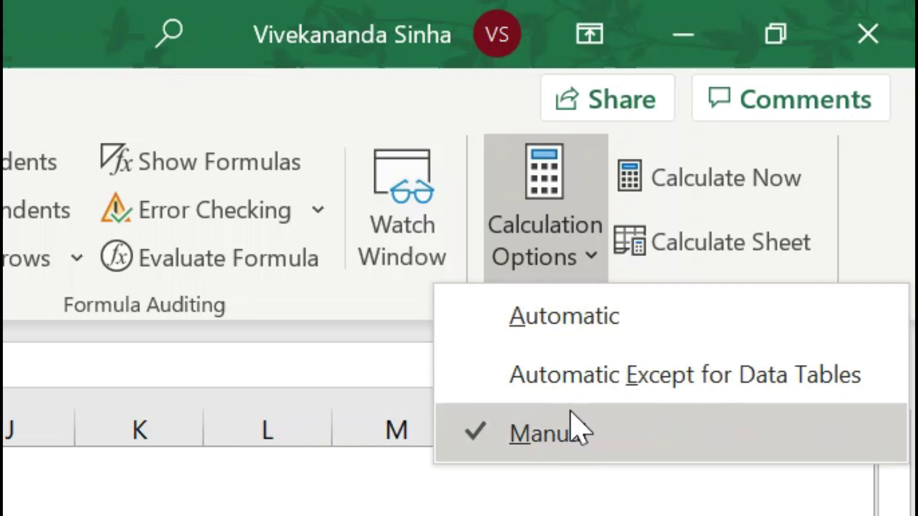
pyautogui.click(558, 317)
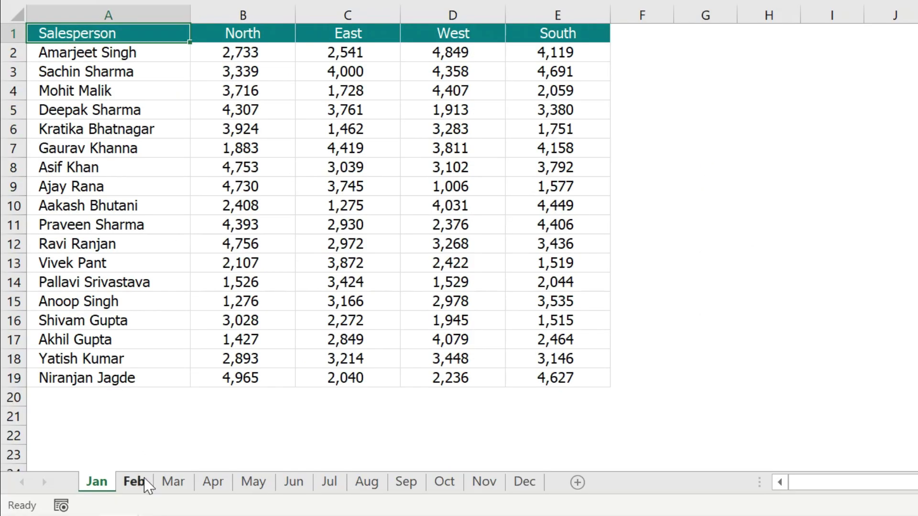
# Step: Look through the Feb, Mar and Jul sheets one at a time, returning to the Jan sheet
pyautogui.click(144, 481)
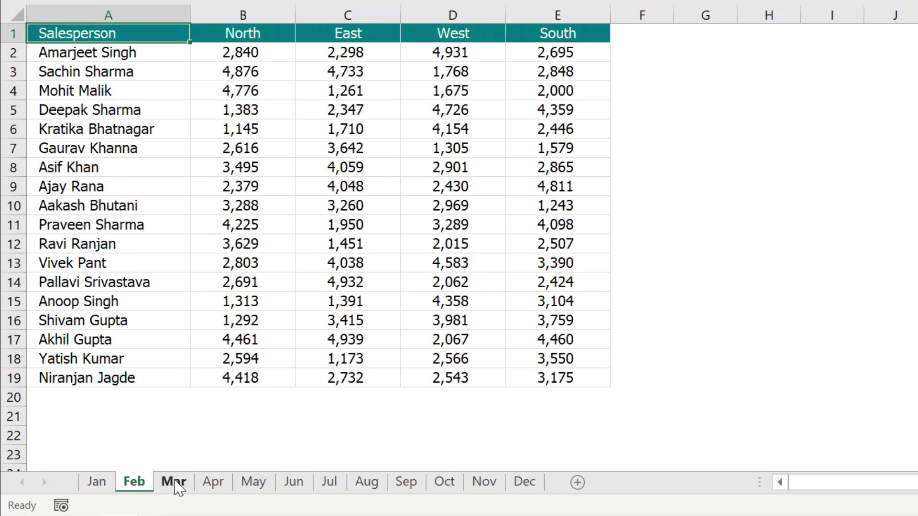
pyautogui.click(173, 481)
pyautogui.click(101, 485)
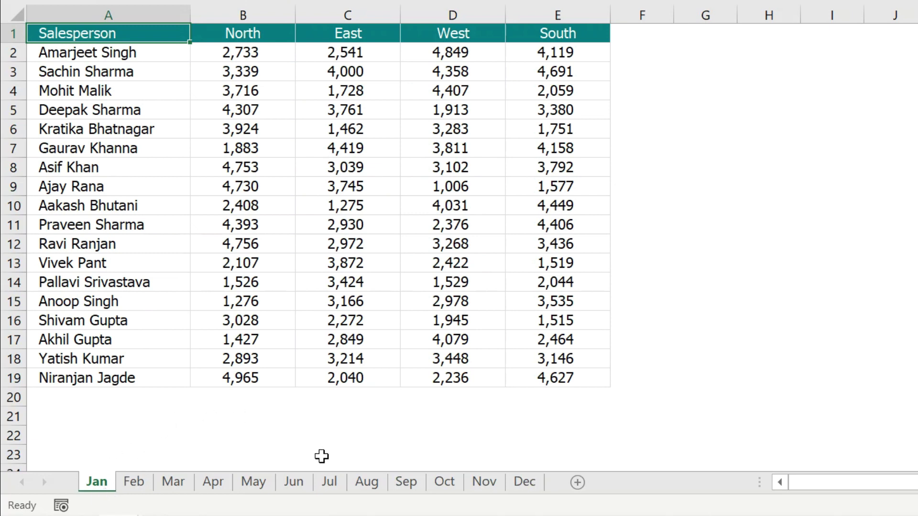
pyautogui.click(330, 482)
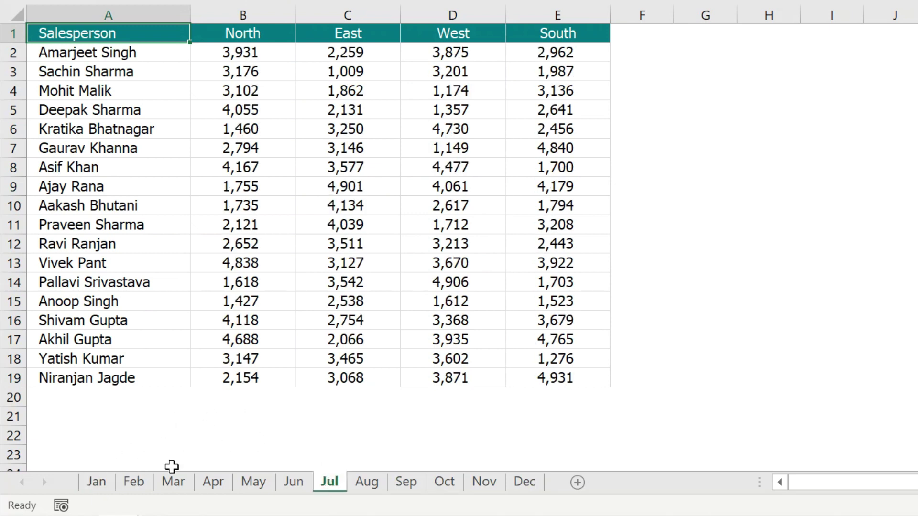
pyautogui.click(98, 483)
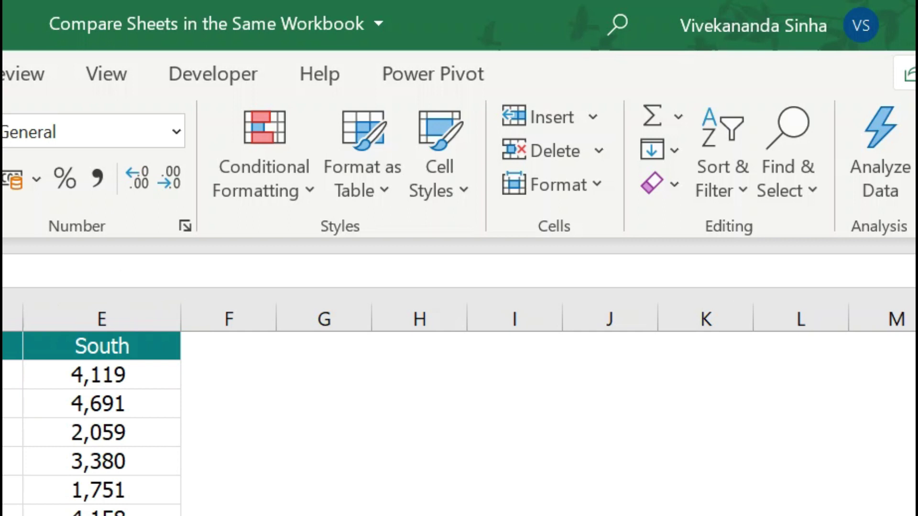
# Step: Open a second window of the workbook and arrange only the active workbook's windows vertically
pyautogui.click(109, 87)
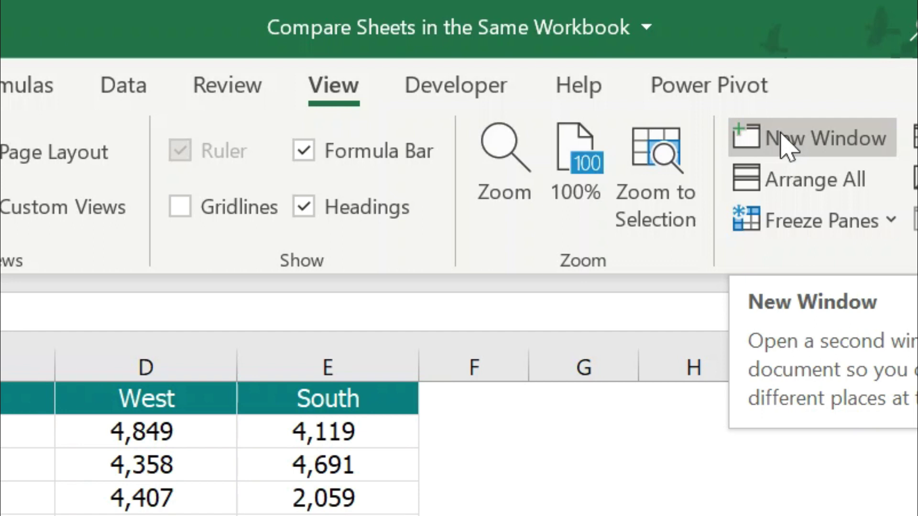
pyautogui.click(784, 146)
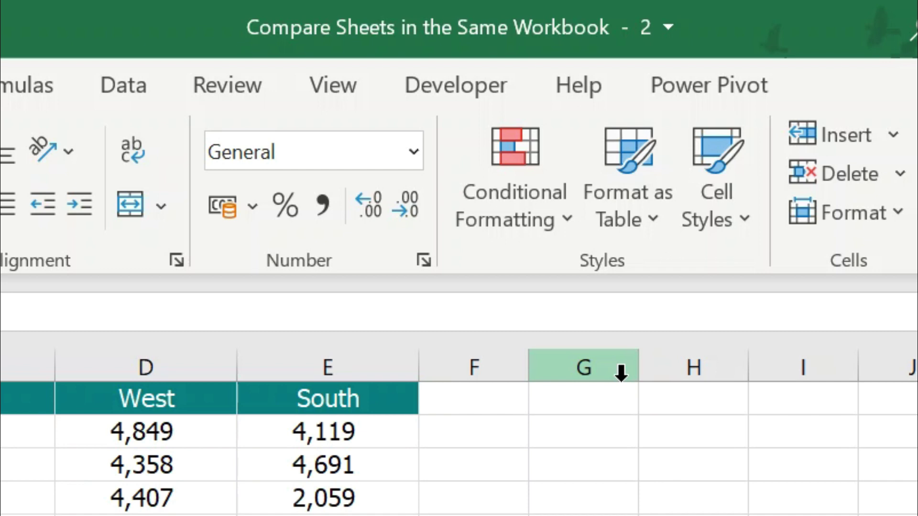
pyautogui.click(340, 88)
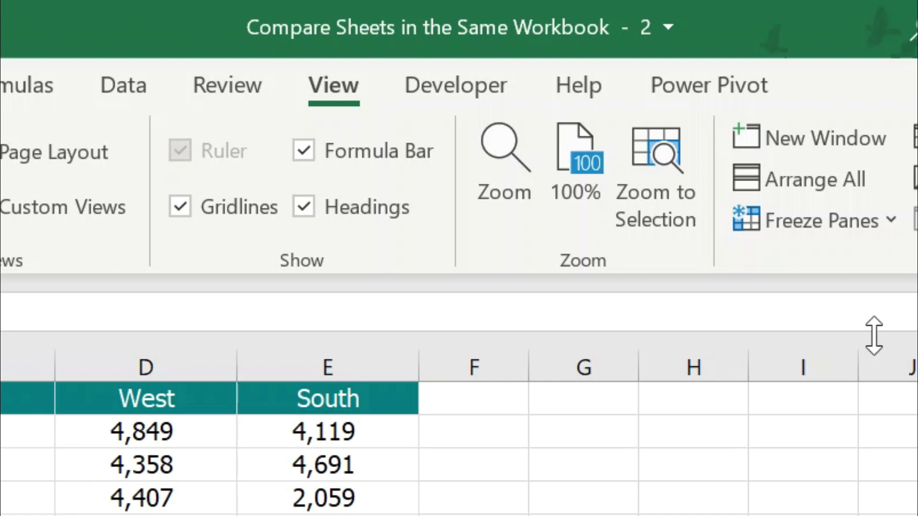
pyautogui.click(820, 186)
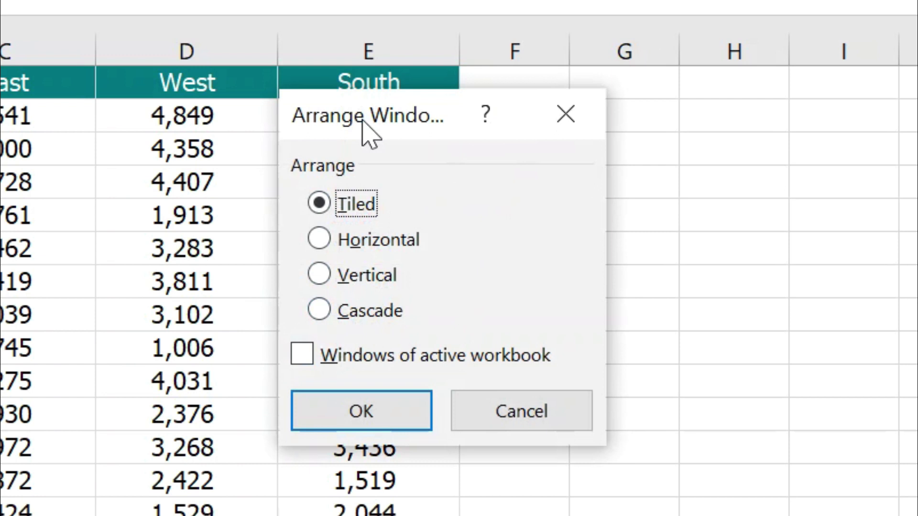
pyautogui.click(366, 364)
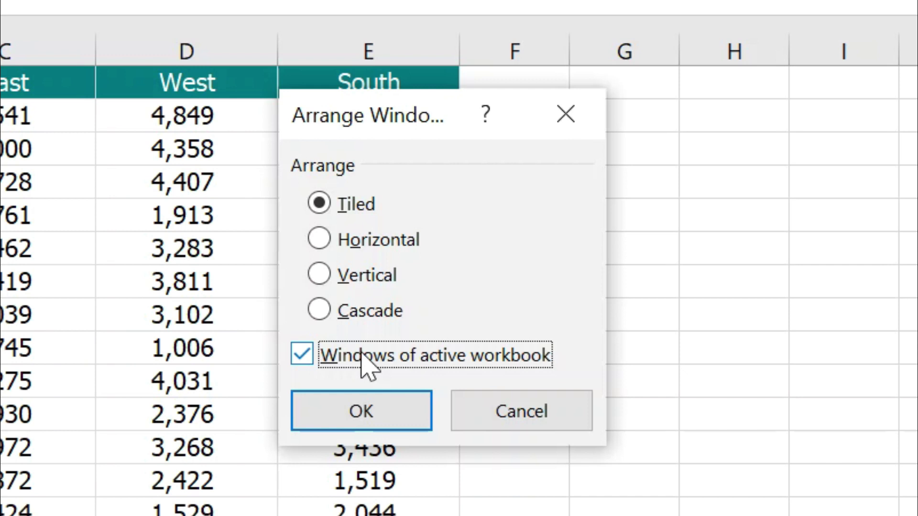
pyautogui.click(364, 279)
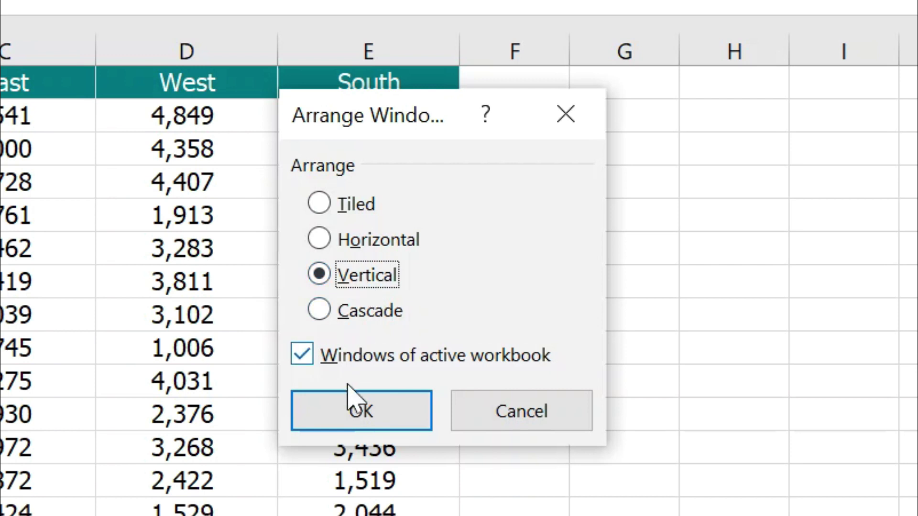
pyautogui.click(354, 415)
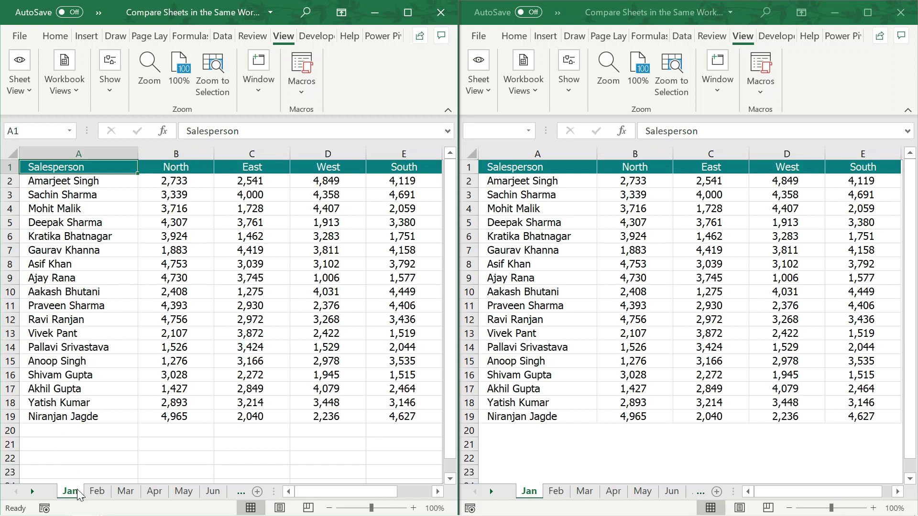
# Step: Change cell B2 on the Jan sheet to 2732 in the first window, check the second window, and undo the edit
pyautogui.click(530, 494)
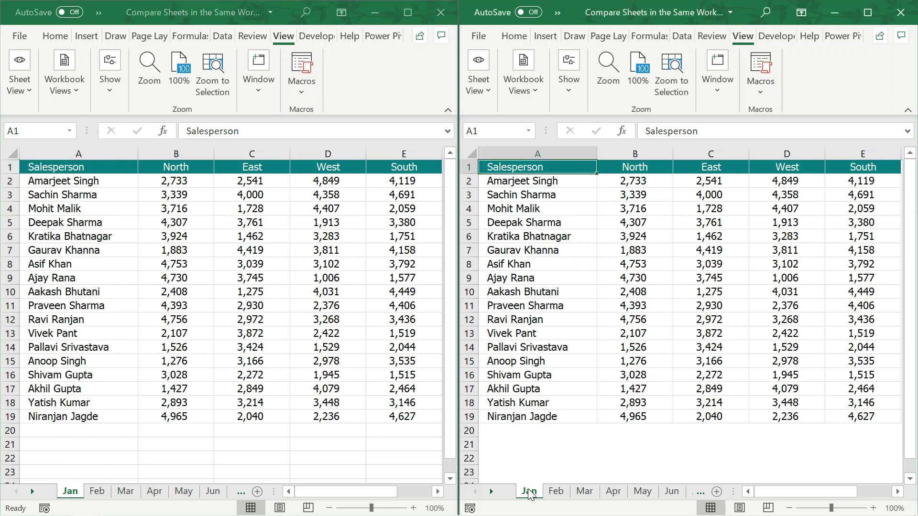
pyautogui.click(192, 182)
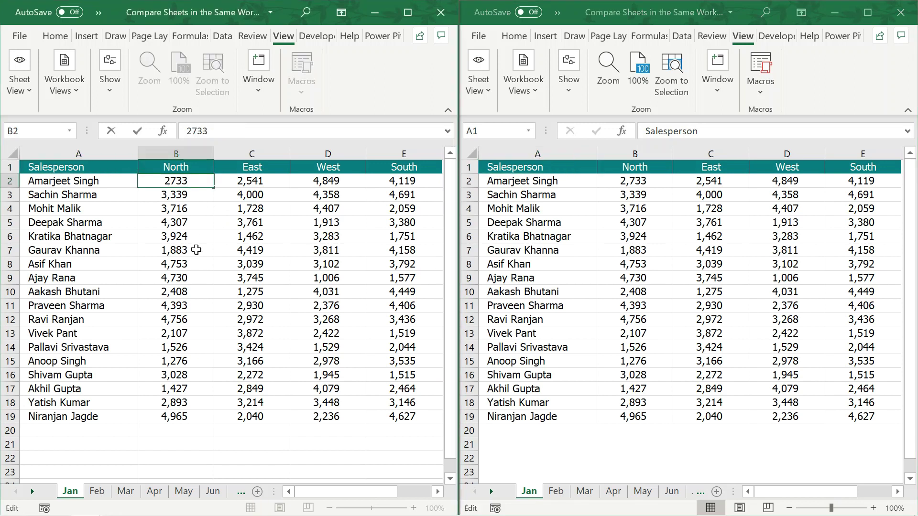
pyautogui.press('BackSpace')
pyautogui.write('2')
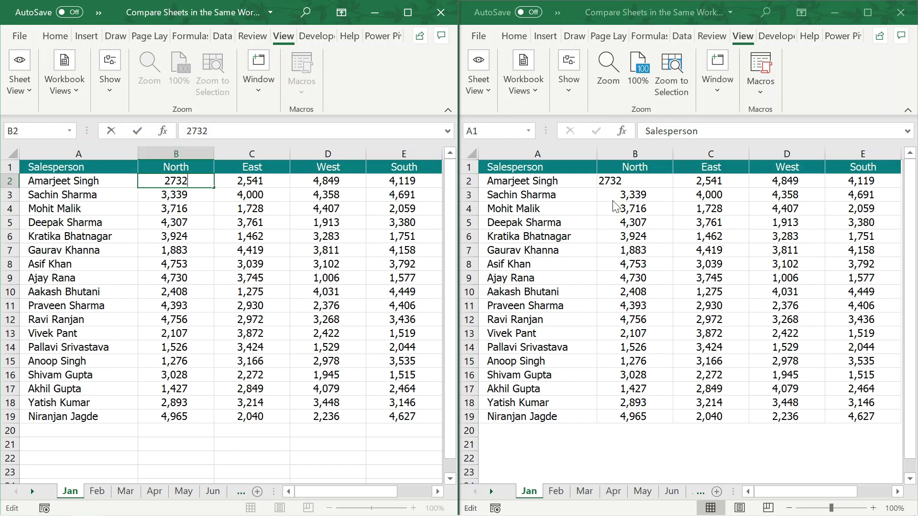
pyautogui.press('Return')
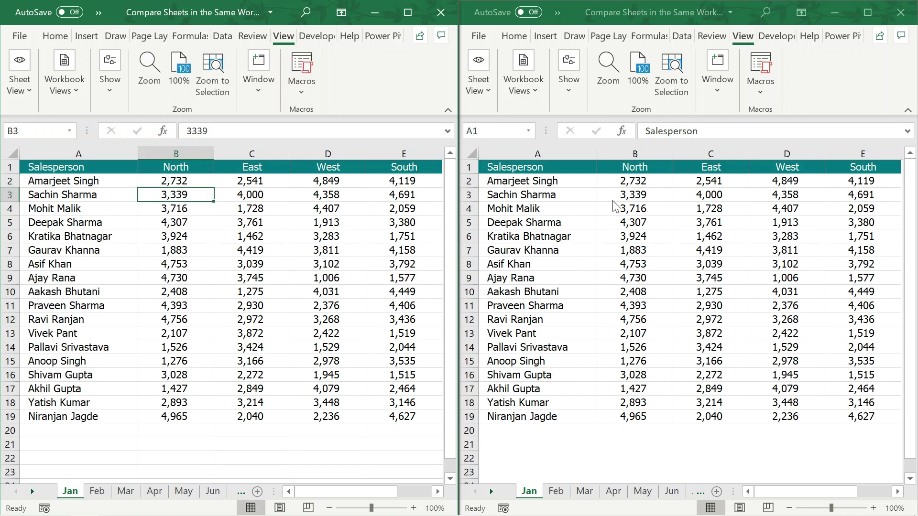
pyautogui.hotkey('ctrl', 'z')
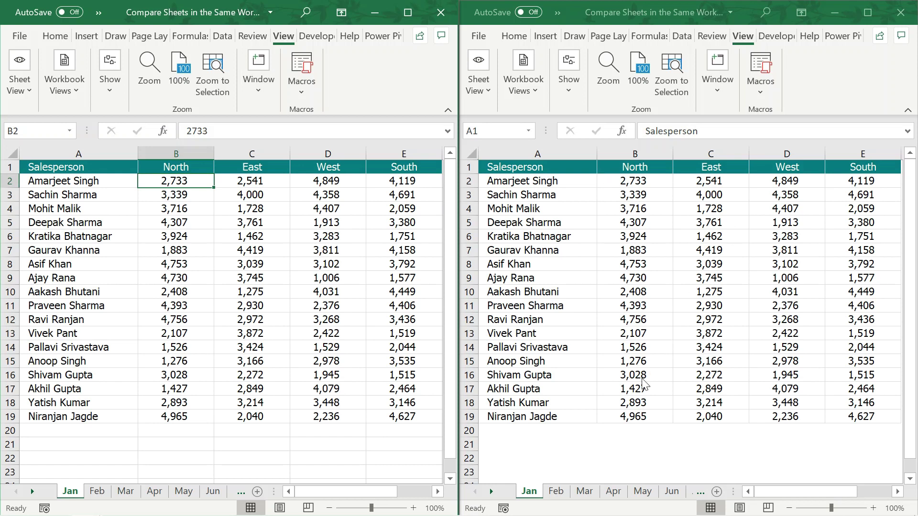
# Step: Display the Jul sheet in the second window beside the Jan sheet
pyautogui.click(493, 492)
pyautogui.click(667, 492)
pyautogui.click(650, 492)
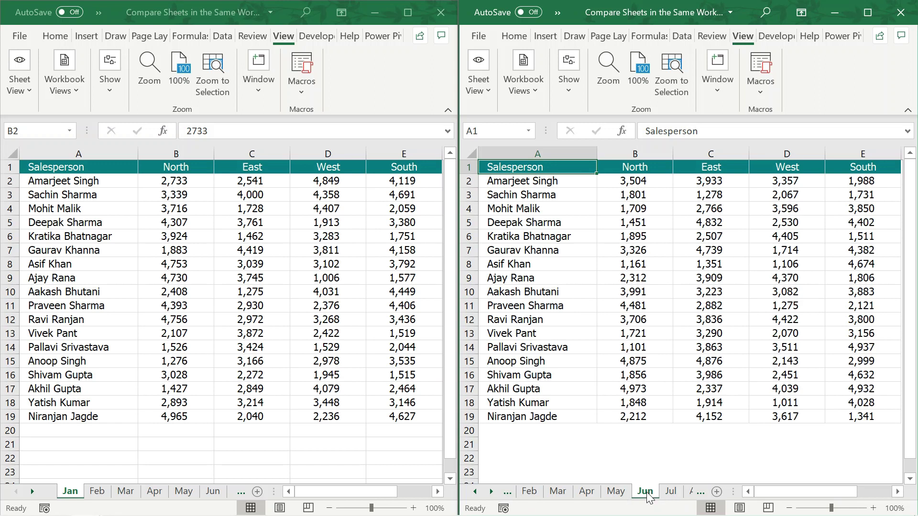
pyautogui.click(672, 493)
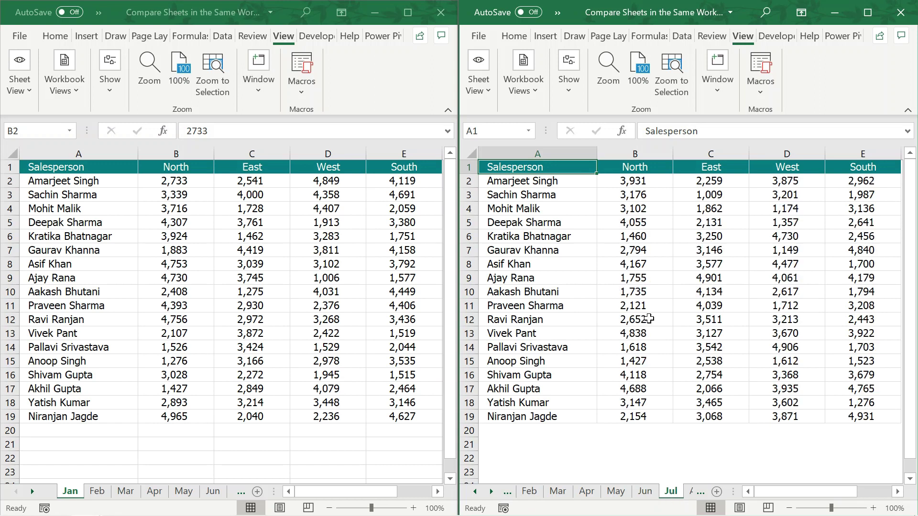
# Step: Compare the first salesperson's North sales in B2 between the Jan and Jul sheets
pyautogui.click(161, 185)
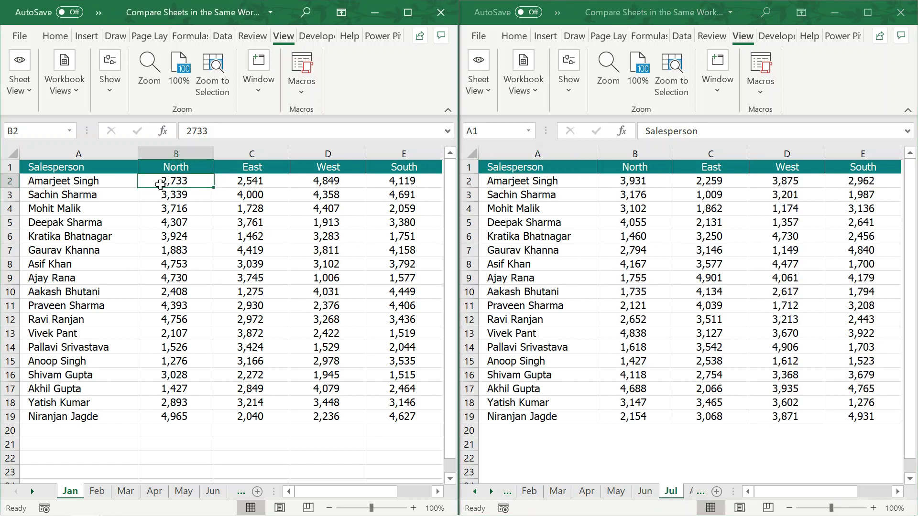
pyautogui.click(637, 179)
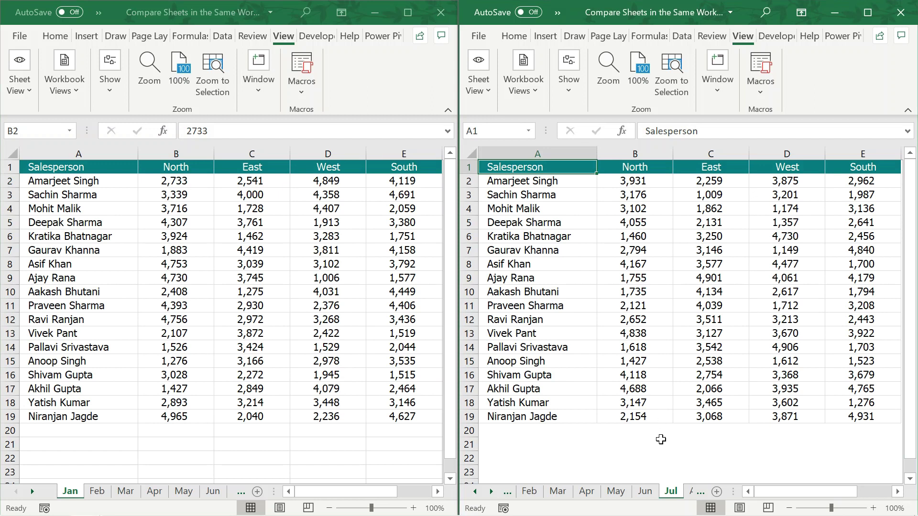
pyautogui.click(184, 185)
pyautogui.click(649, 181)
pyautogui.click(643, 180)
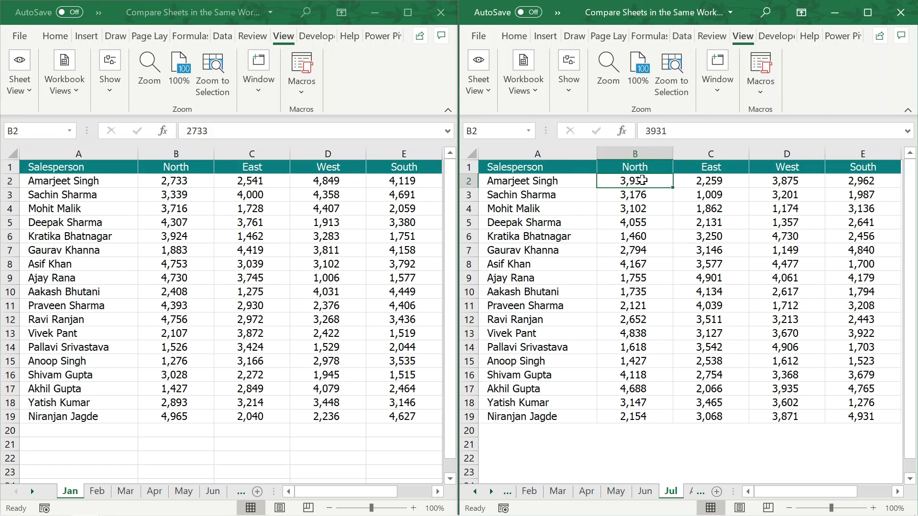
# Step: Maximize the window showing the Jan sheet and close it, returning to the window with the Jul sheet
pyautogui.click(406, 16)
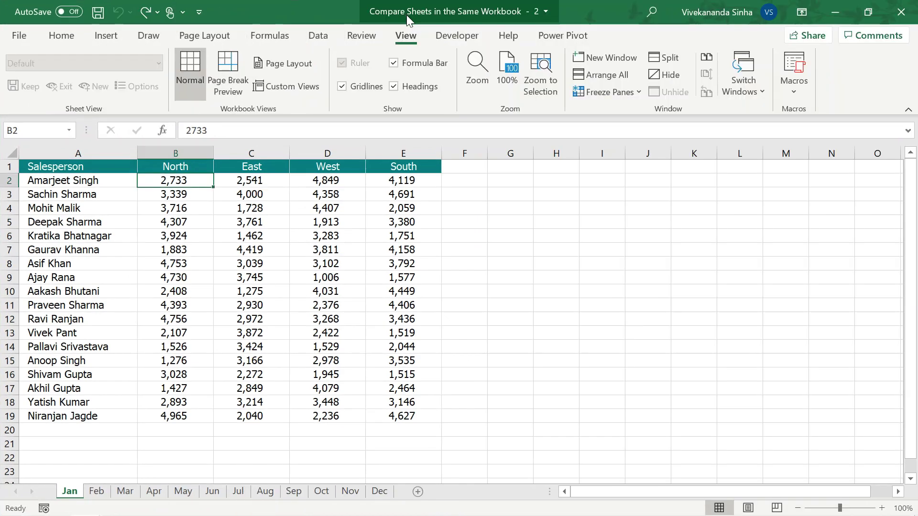
pyautogui.click(902, 12)
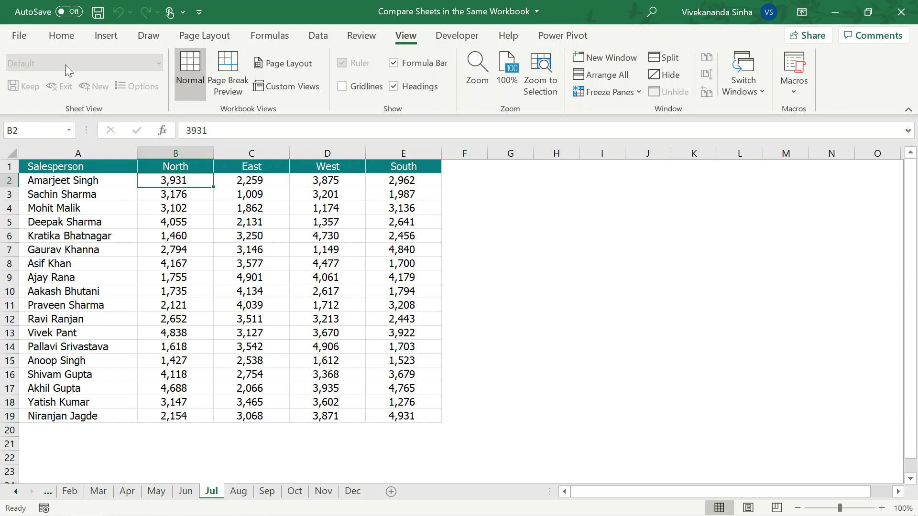
pyautogui.click(64, 40)
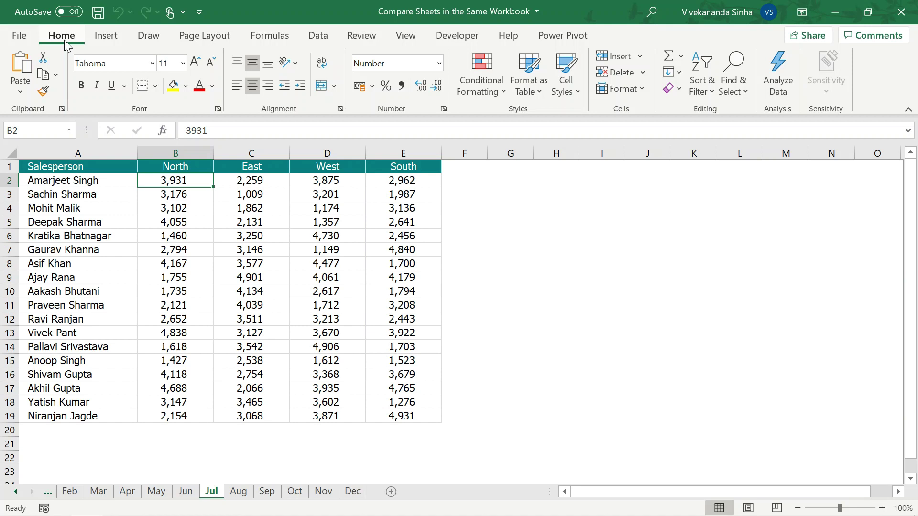
# Step: Create a new blank workbook and add two more sheets to it
pyautogui.hotkey('ctrl', 'n')
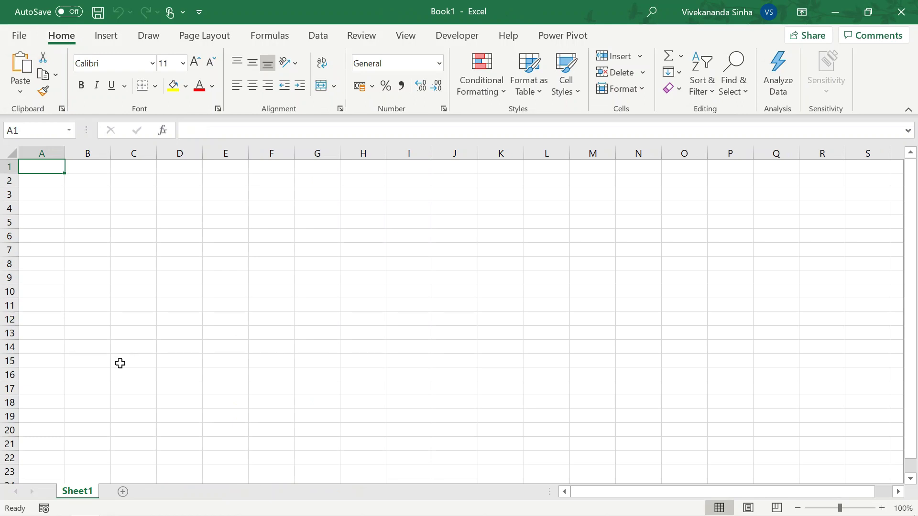
pyautogui.click(123, 492)
pyautogui.click(165, 493)
pyautogui.click(123, 395)
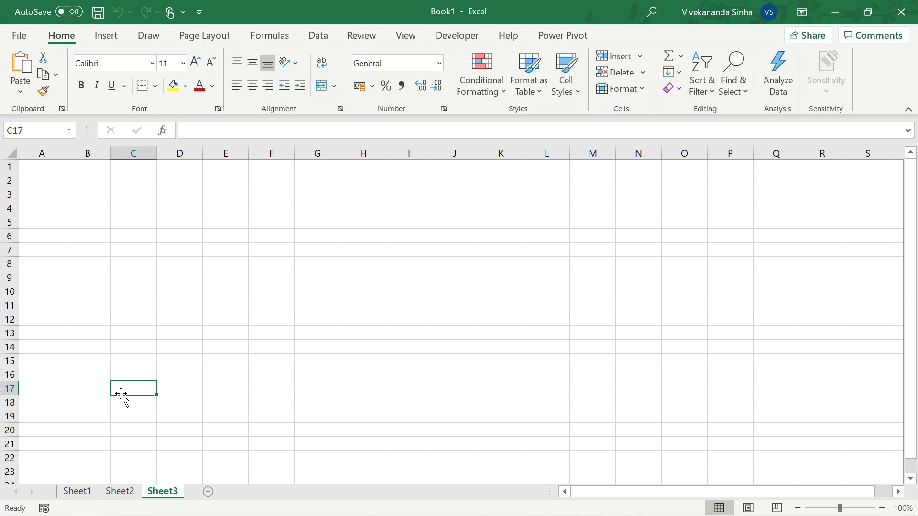
# Step: Set Excel to include 50 sheets when creating new workbooks, and create another blank workbook
pyautogui.click(19, 36)
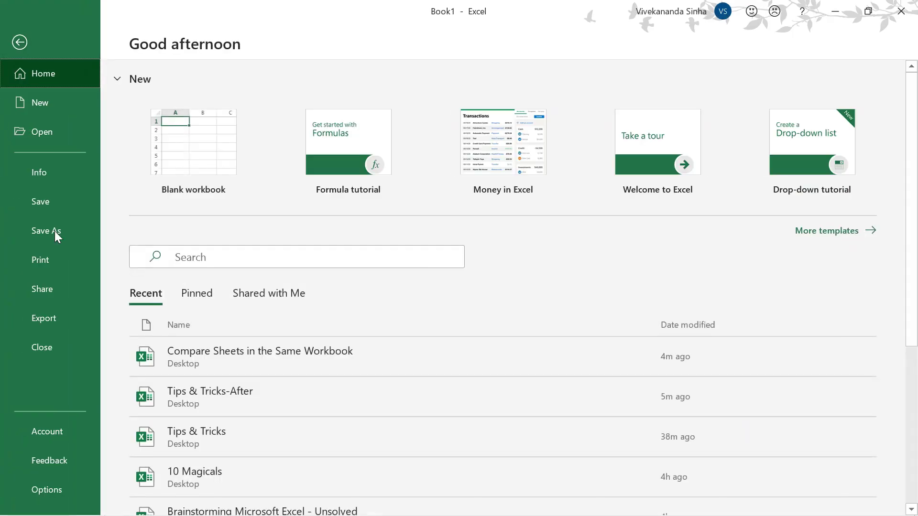
pyautogui.hotkey('alt', 't')
pyautogui.press('o')
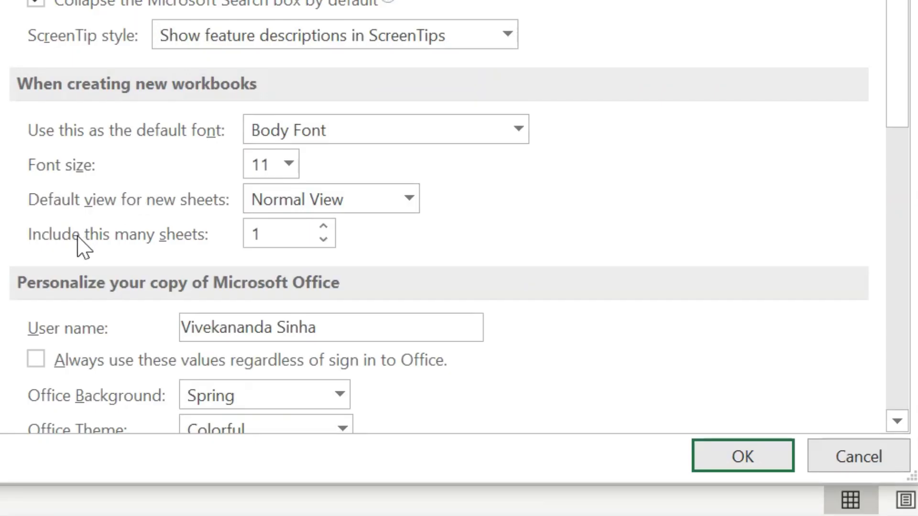
pyautogui.click(282, 239)
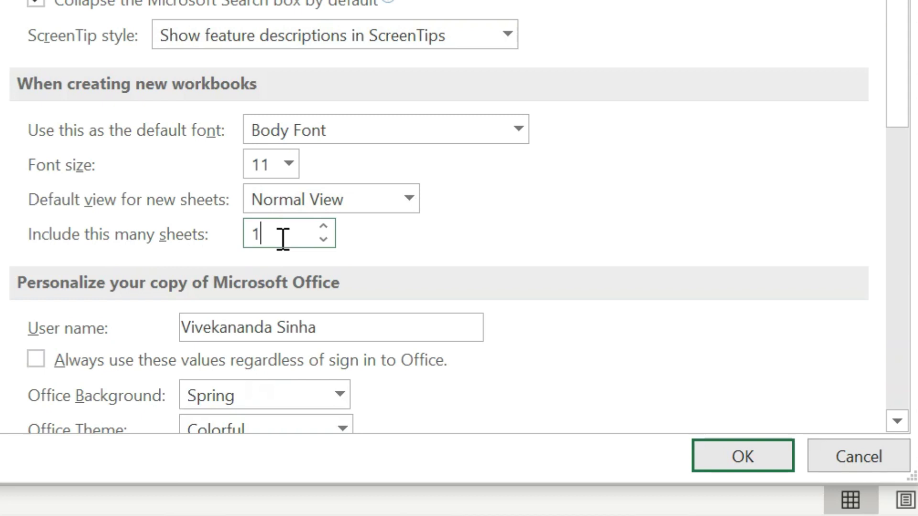
pyautogui.press('BackSpace')
pyautogui.write('50')
pyautogui.click(730, 460)
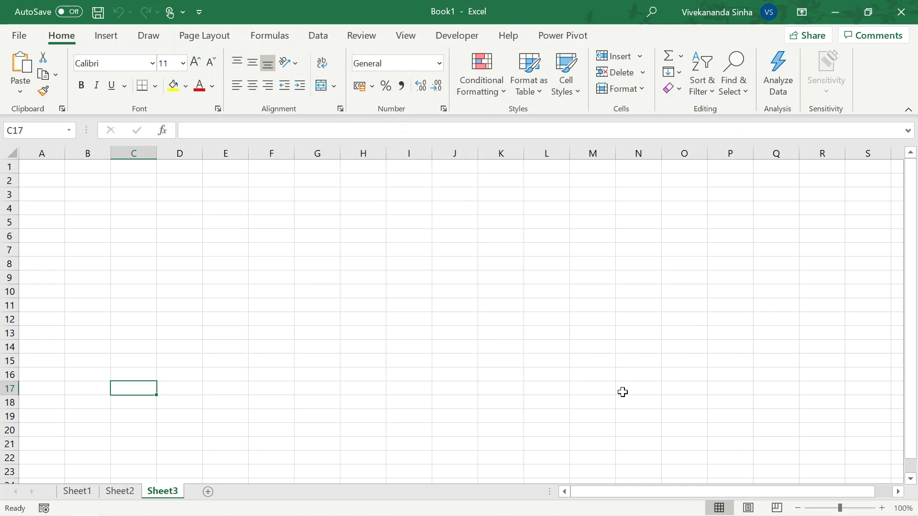
pyautogui.hotkey('ctrl', 'n')
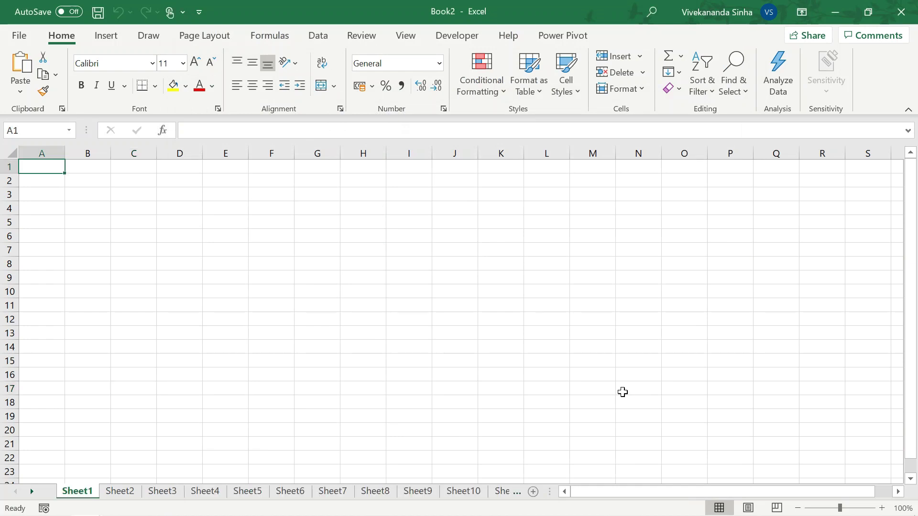
# Step: Review the full list of sheets in the new workbook down to its end, and close the list
pyautogui.rightClick(15, 492)
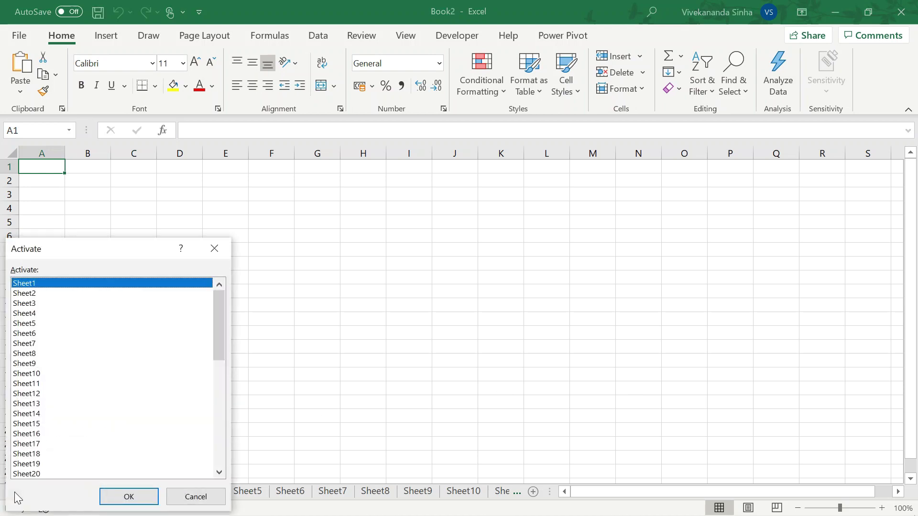
pyautogui.moveTo(220, 339); pyautogui.dragTo(220, 471)
pyautogui.click(218, 249)
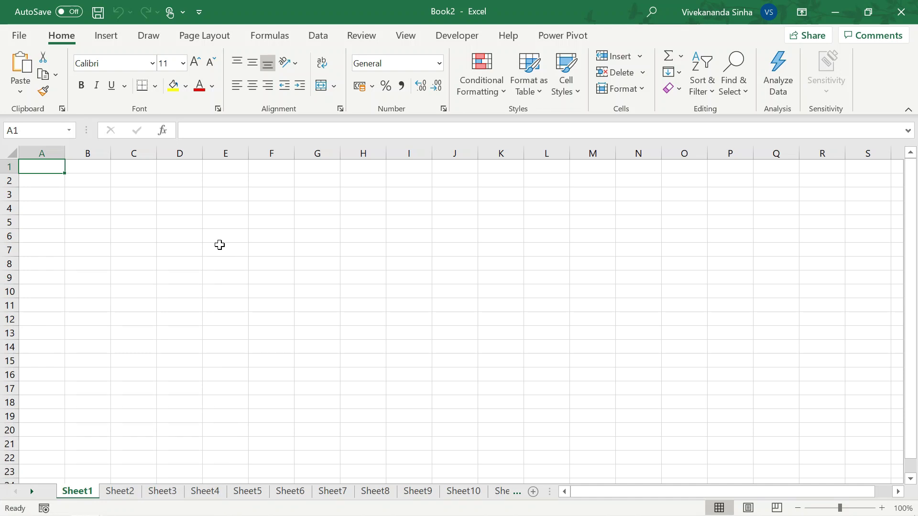
# Step: Set the number of sheets included in new workbooks to 1 in the Excel options
pyautogui.press('alt')
pyautogui.press('t')
pyautogui.press('o')
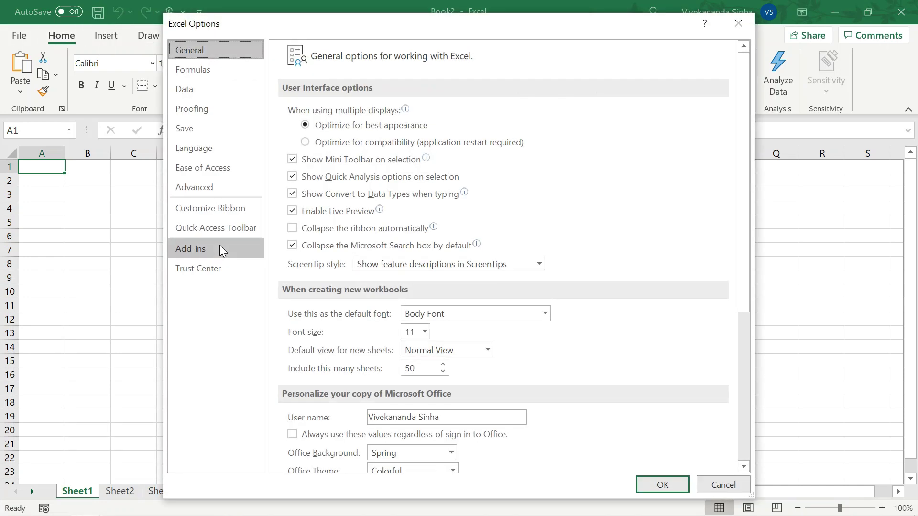
pyautogui.doubleClick(412, 368)
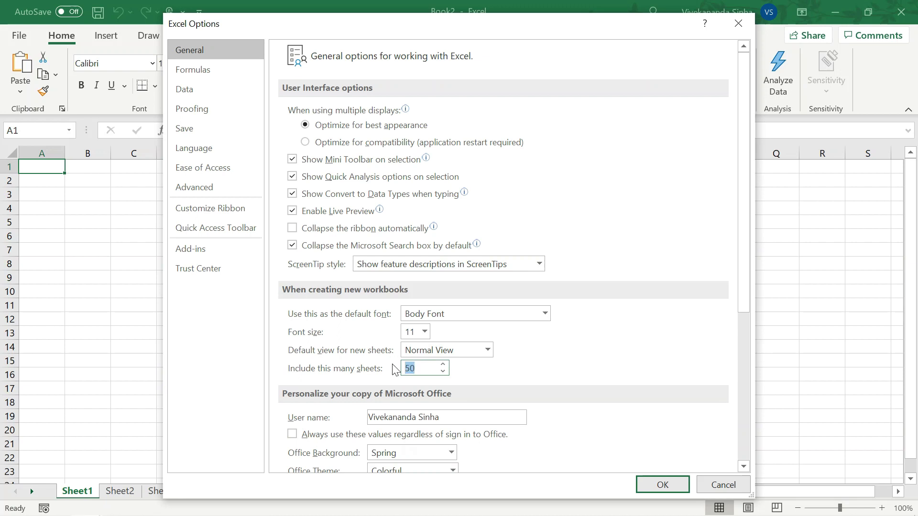
pyautogui.write('1')
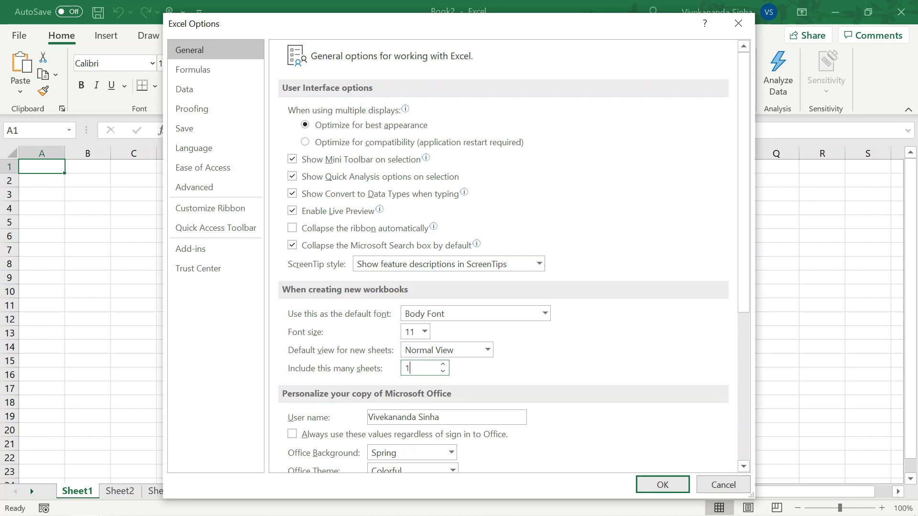
pyautogui.click(662, 485)
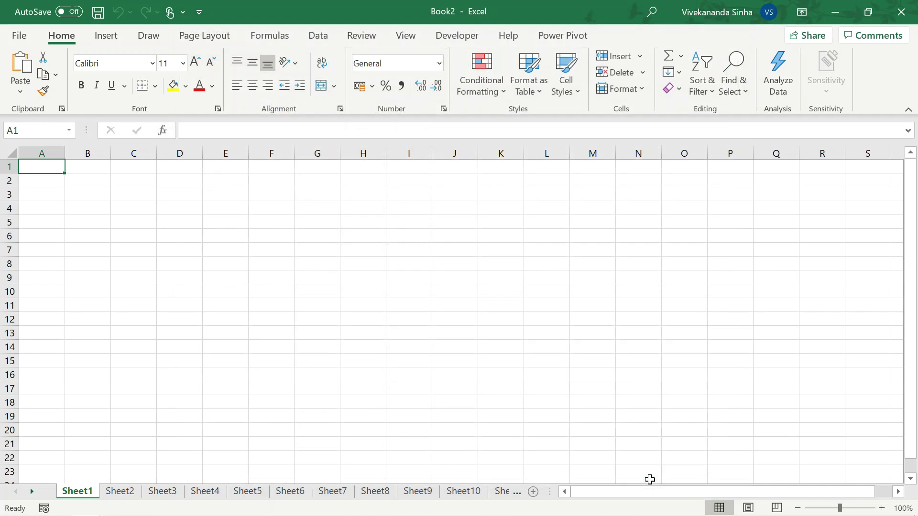